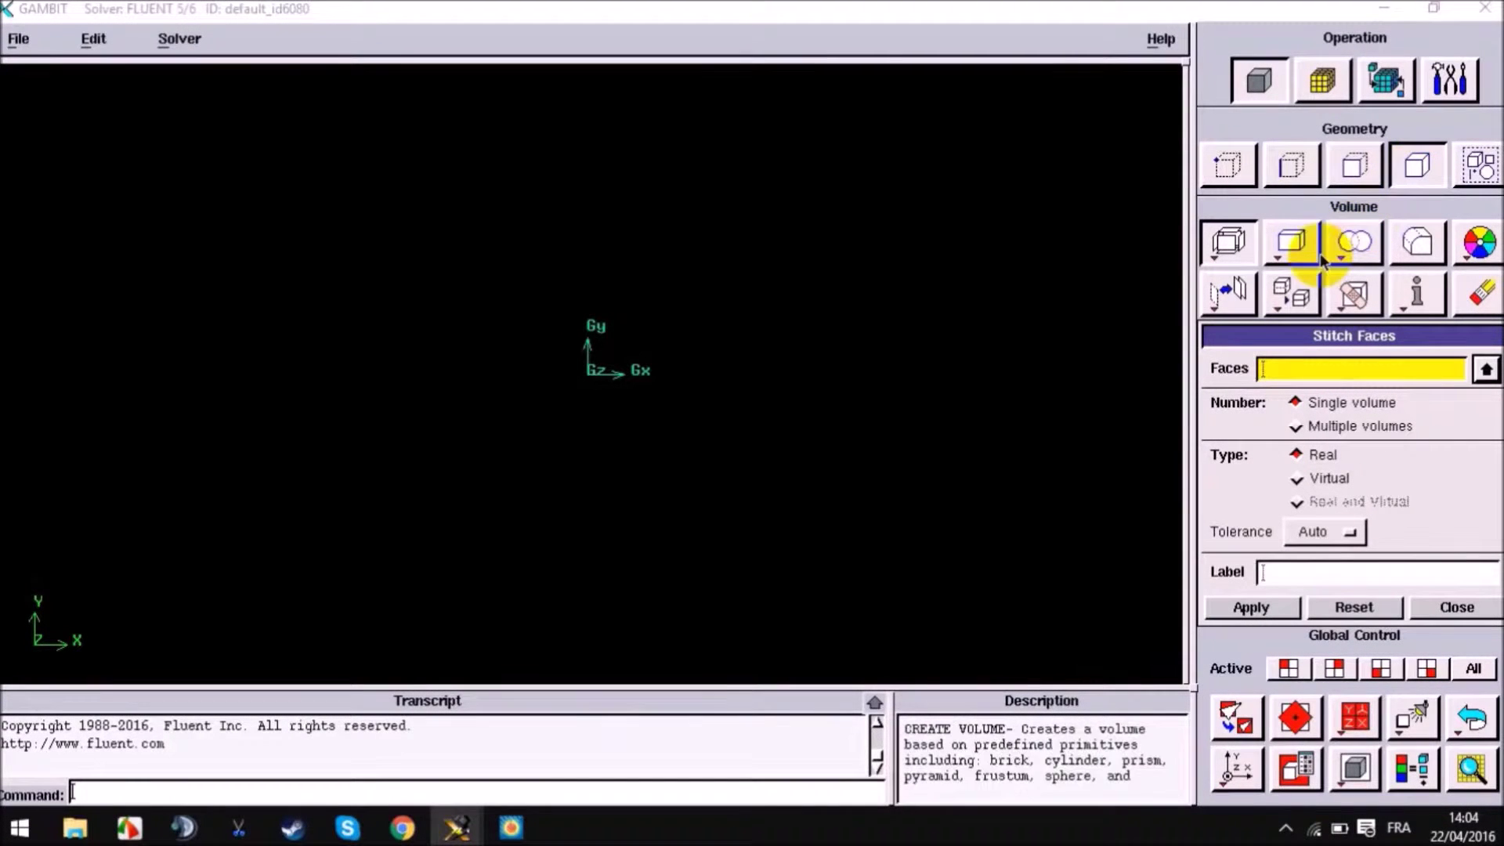
Open the Create Real Brick form from the Geometry > Volume toolpad.
left_click(1302, 256)
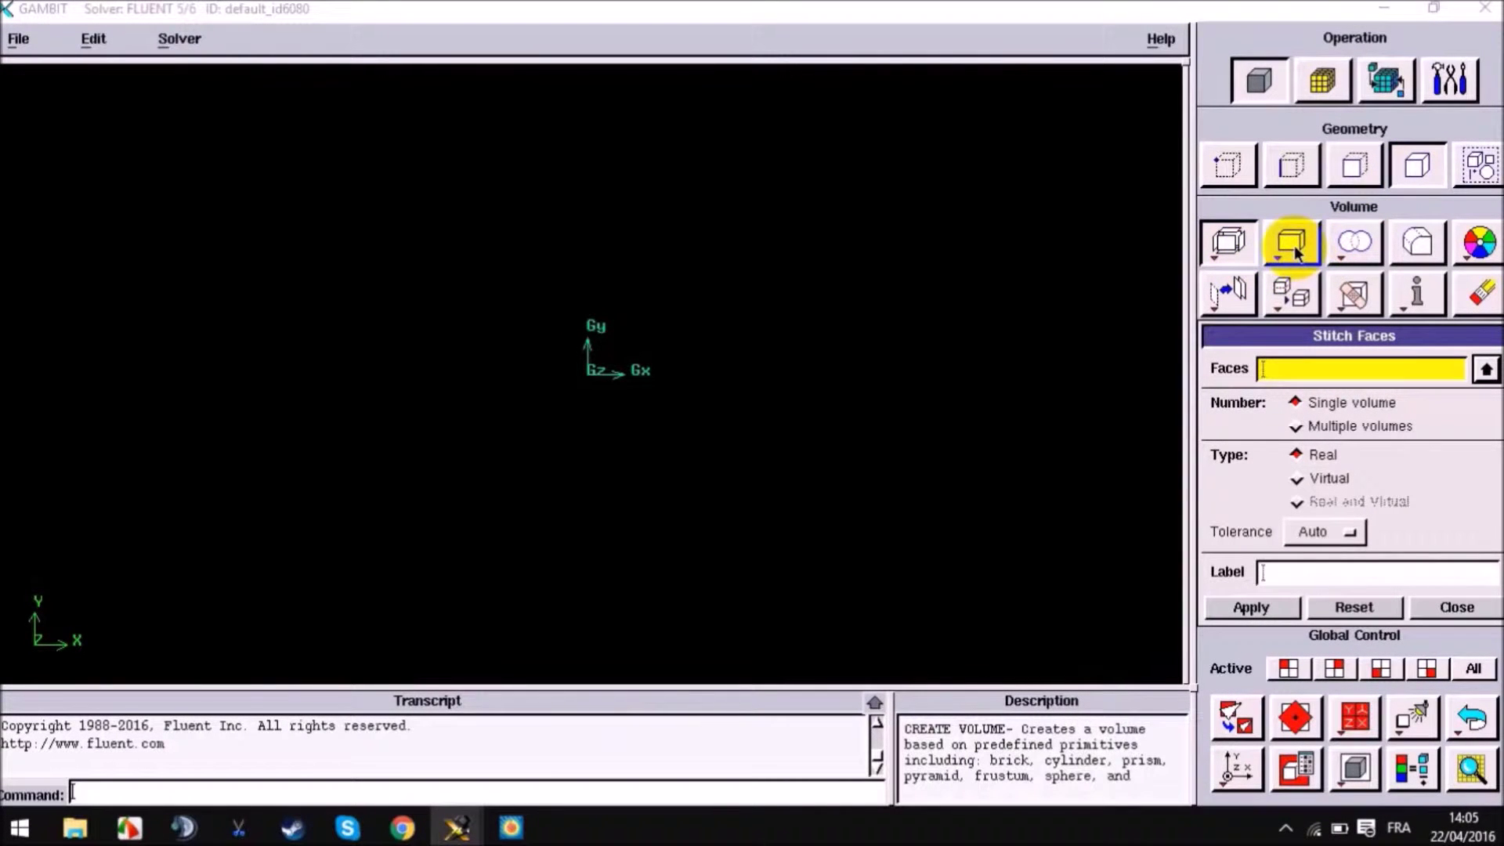
left_click(1294, 246)
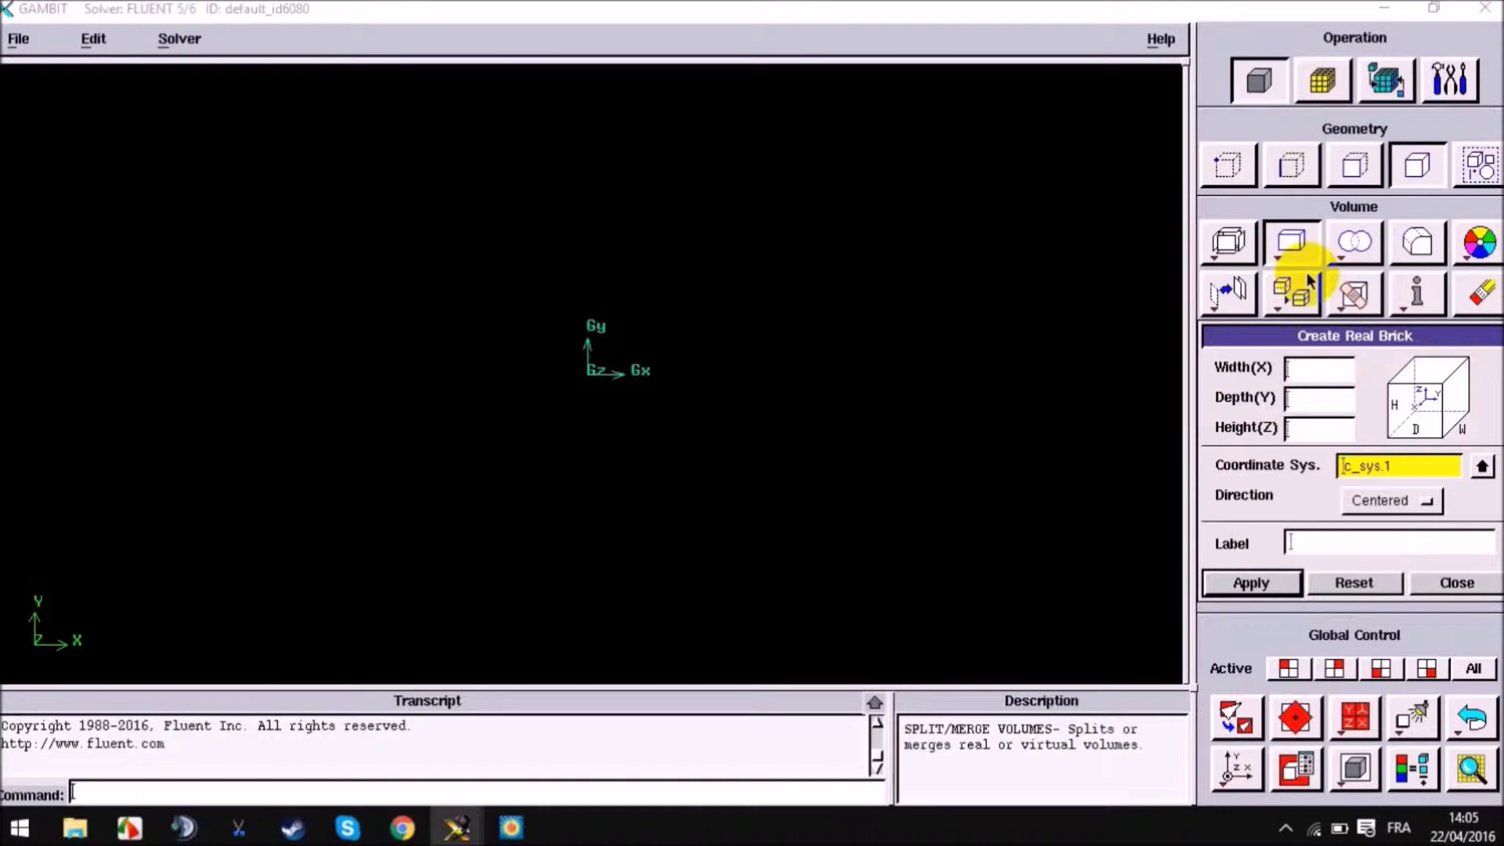
left_click(1307, 370)
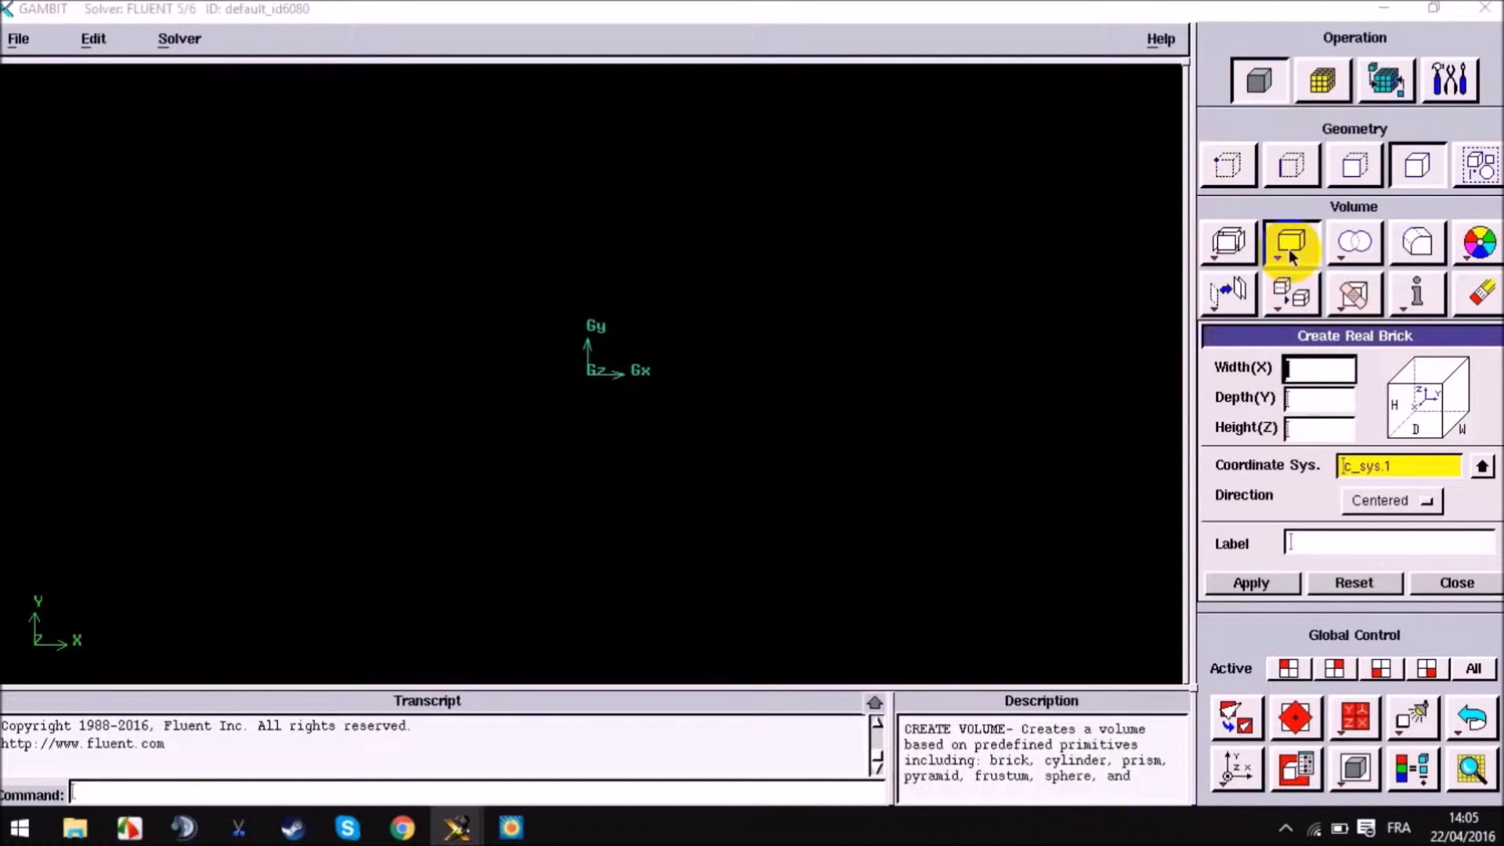
Create a brick of width, depth and height 1, labelled Cube.
left_click(1314, 373)
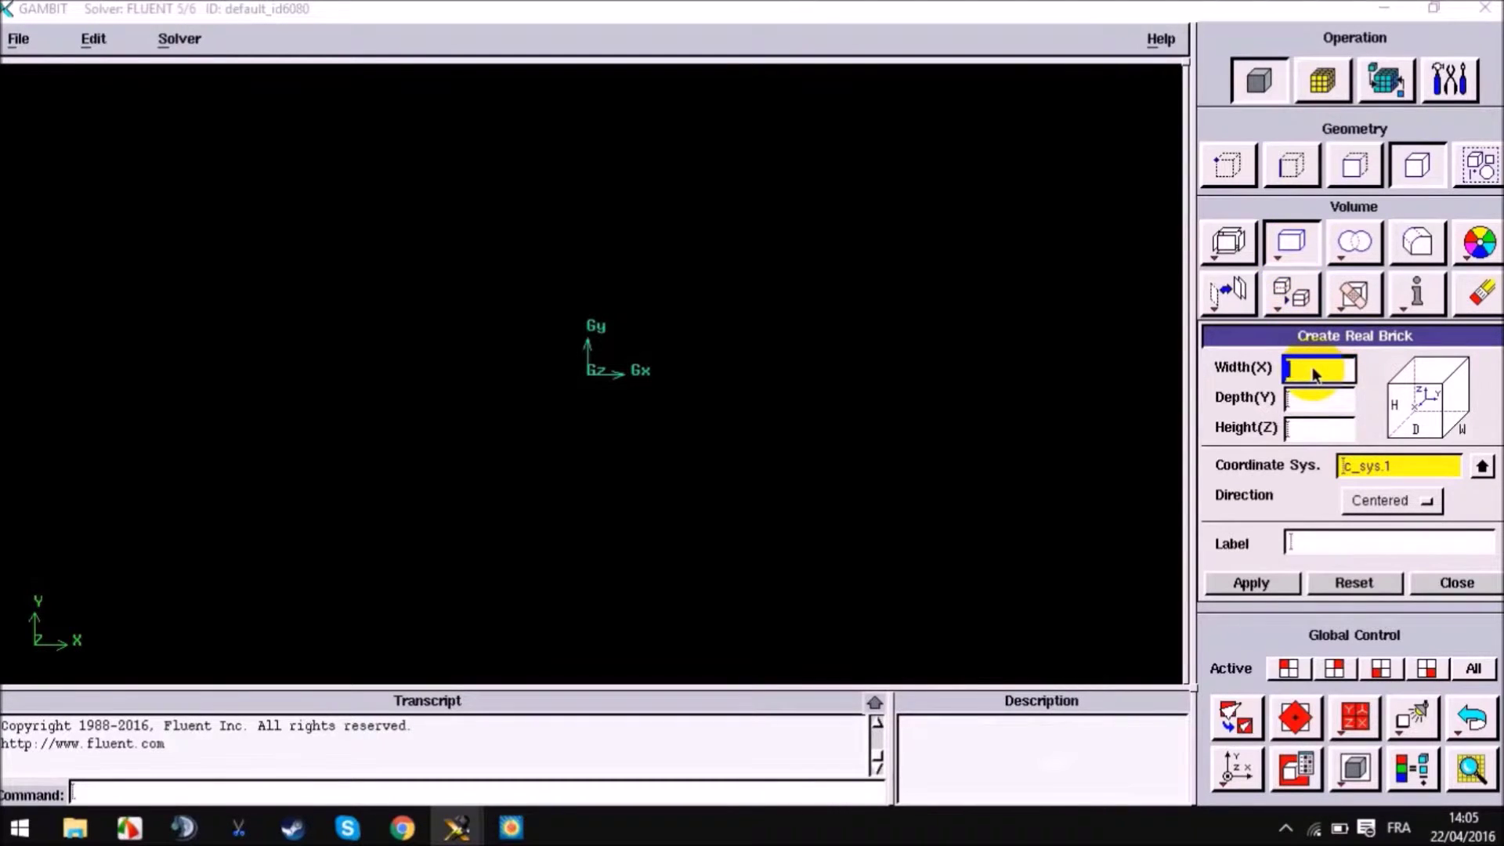
left_click(1321, 400)
type("1")
left_click(1310, 423)
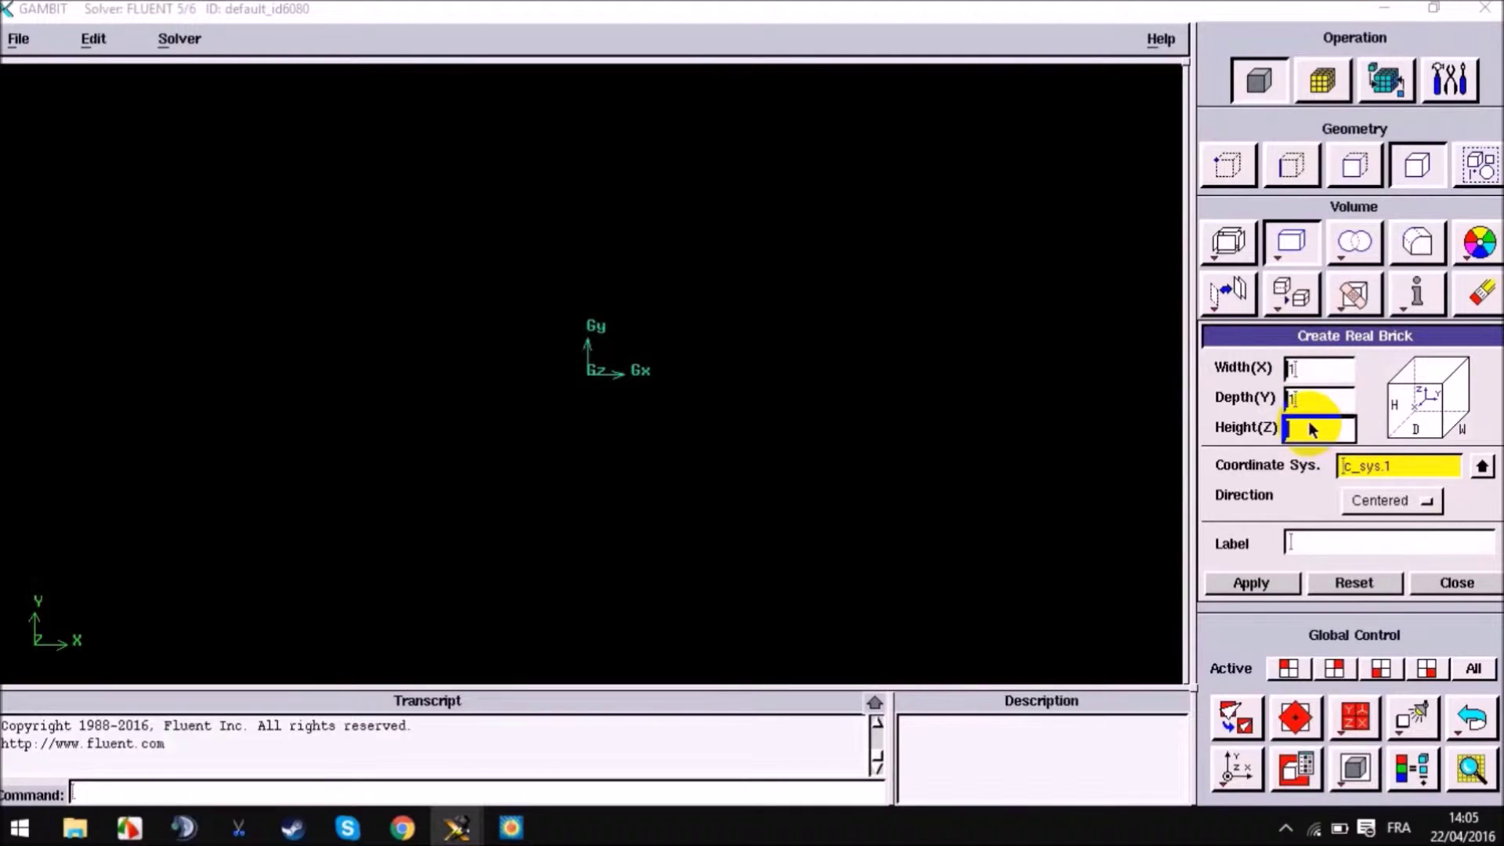
left_click(1341, 540)
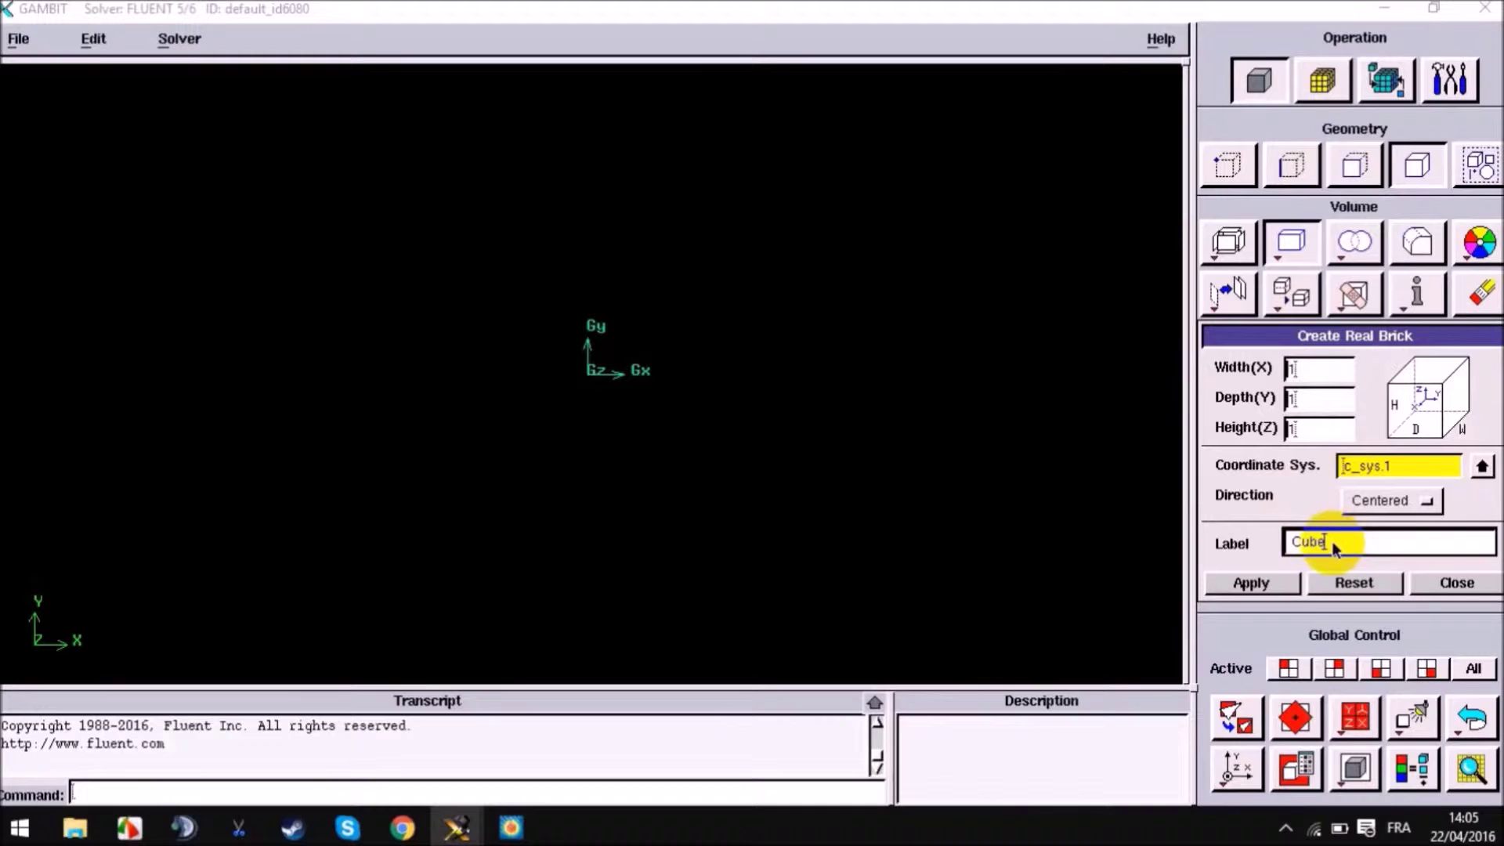
left_click(1251, 584)
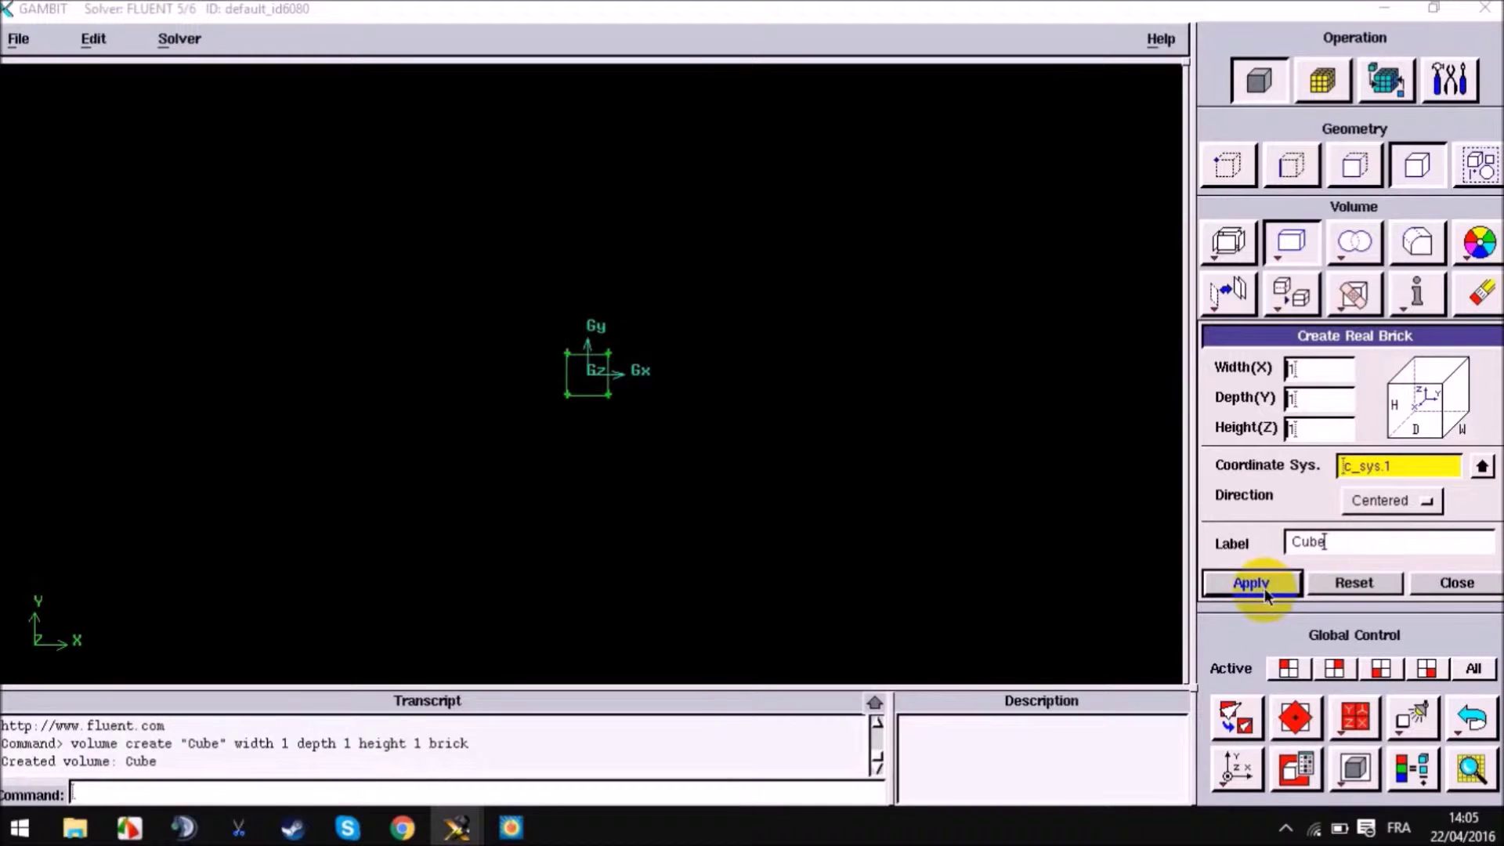
left_click(991, 588)
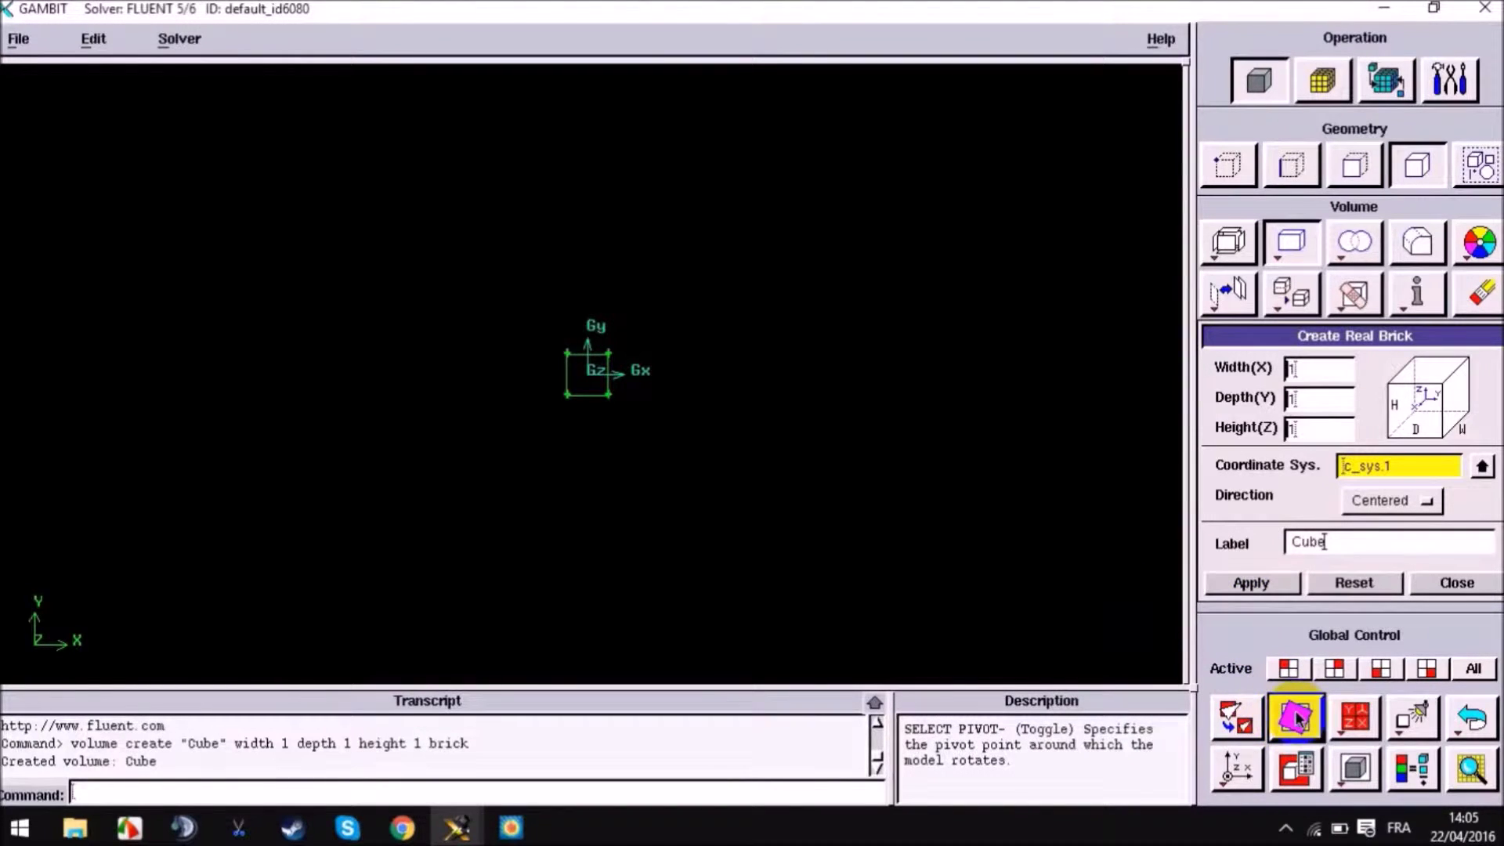
Undo the cube and recreate it with direction +X +Y +Z, fitted to the window.
left_click(1252, 720)
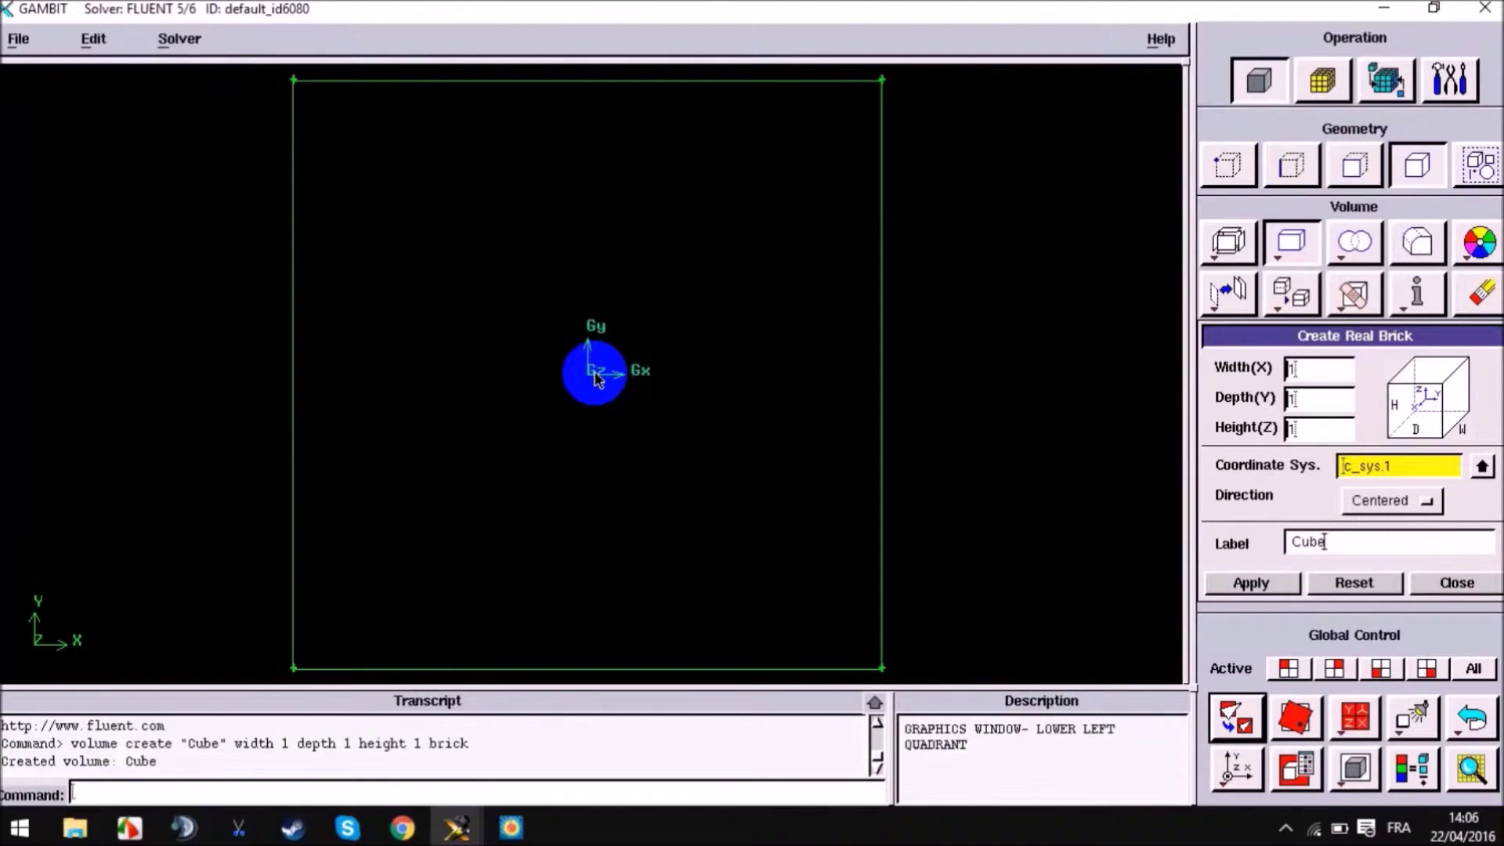
left_click(1479, 718)
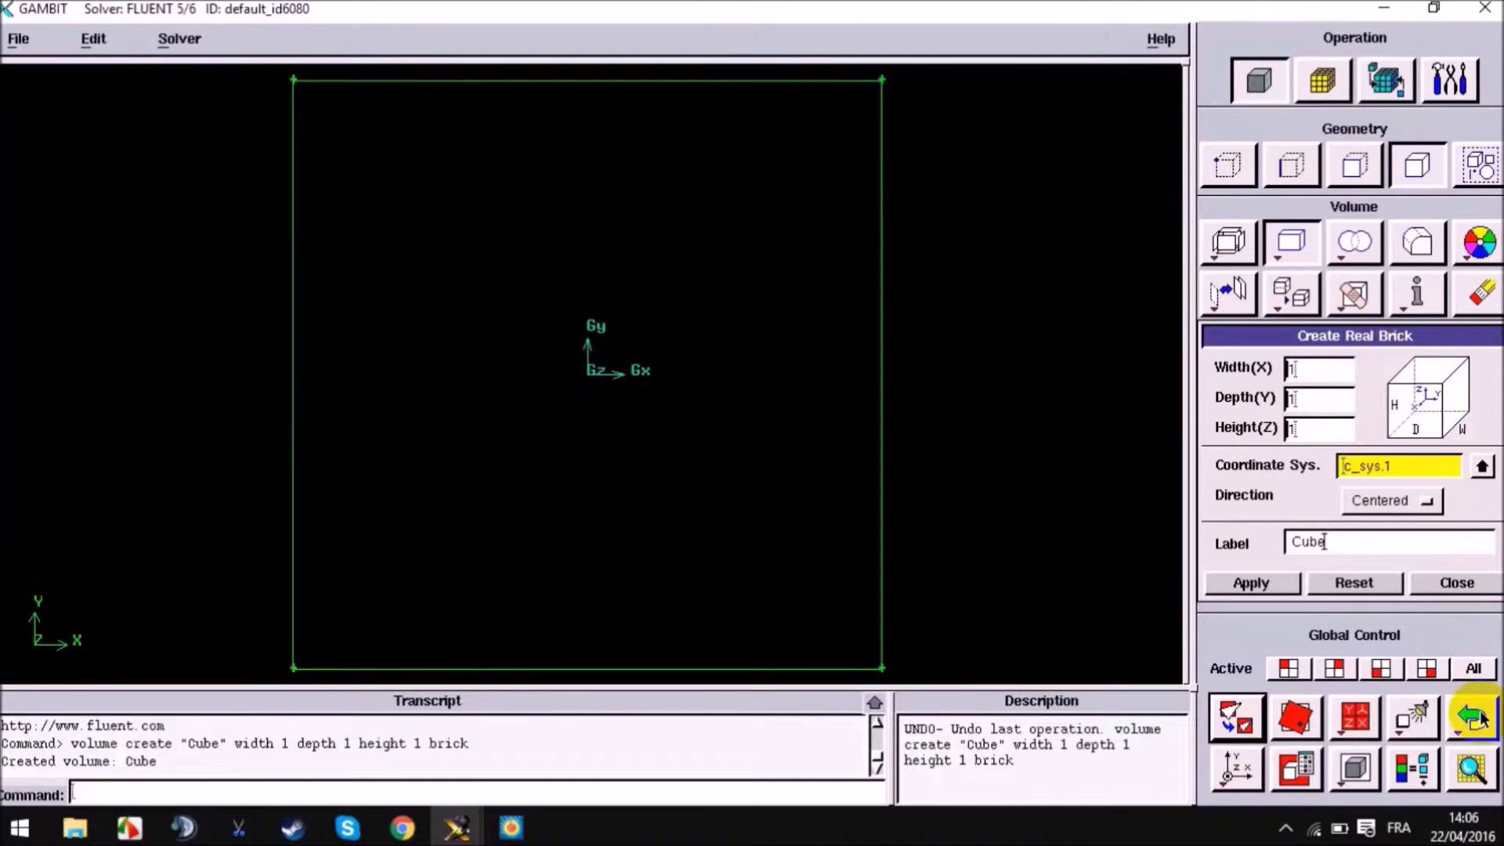
left_click(1425, 501)
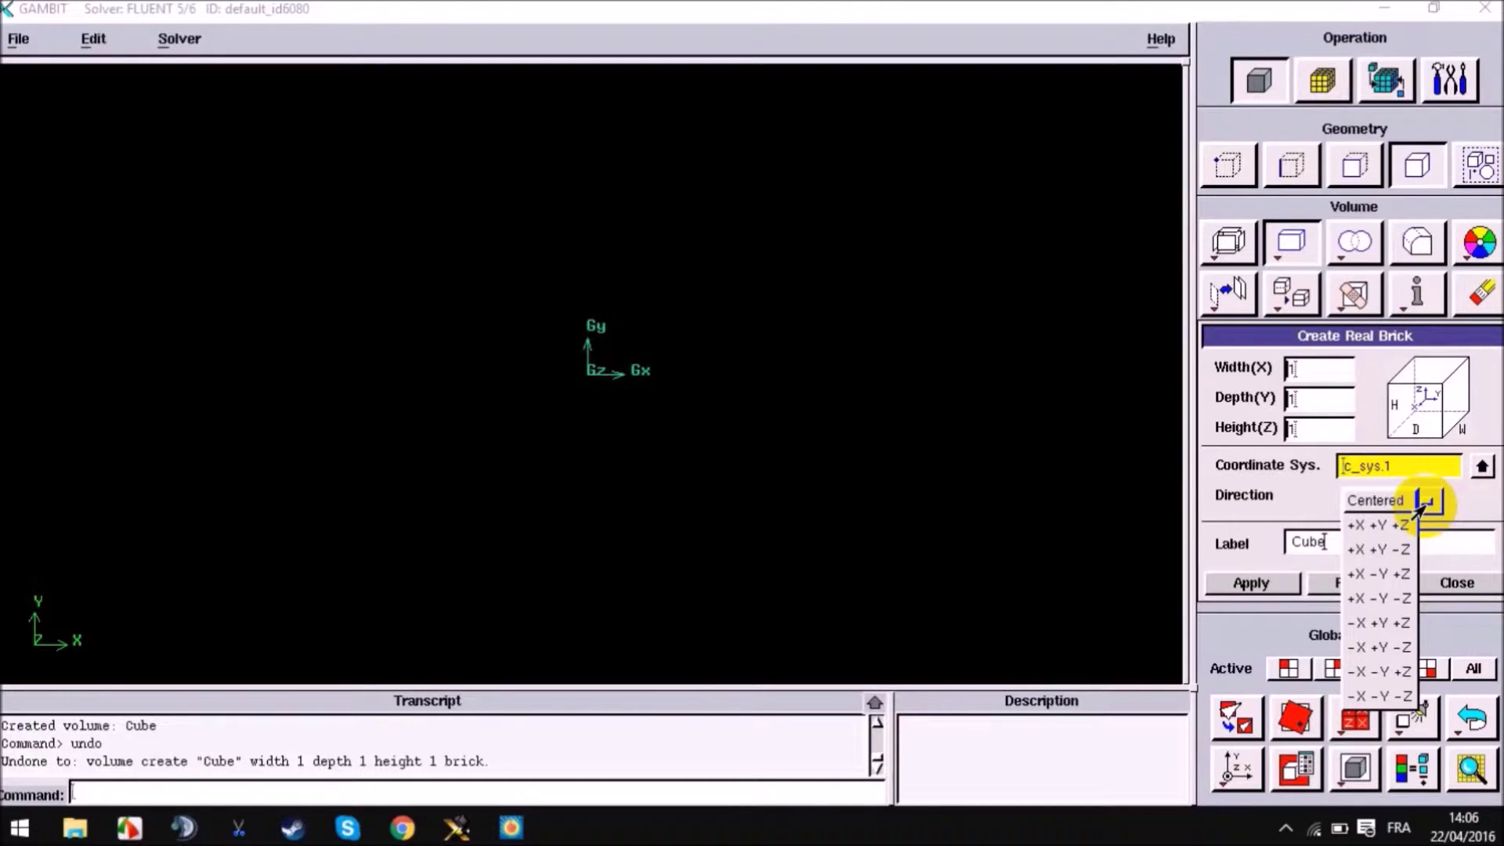
left_click(1359, 526)
left_click(1268, 586)
left_click(1239, 719)
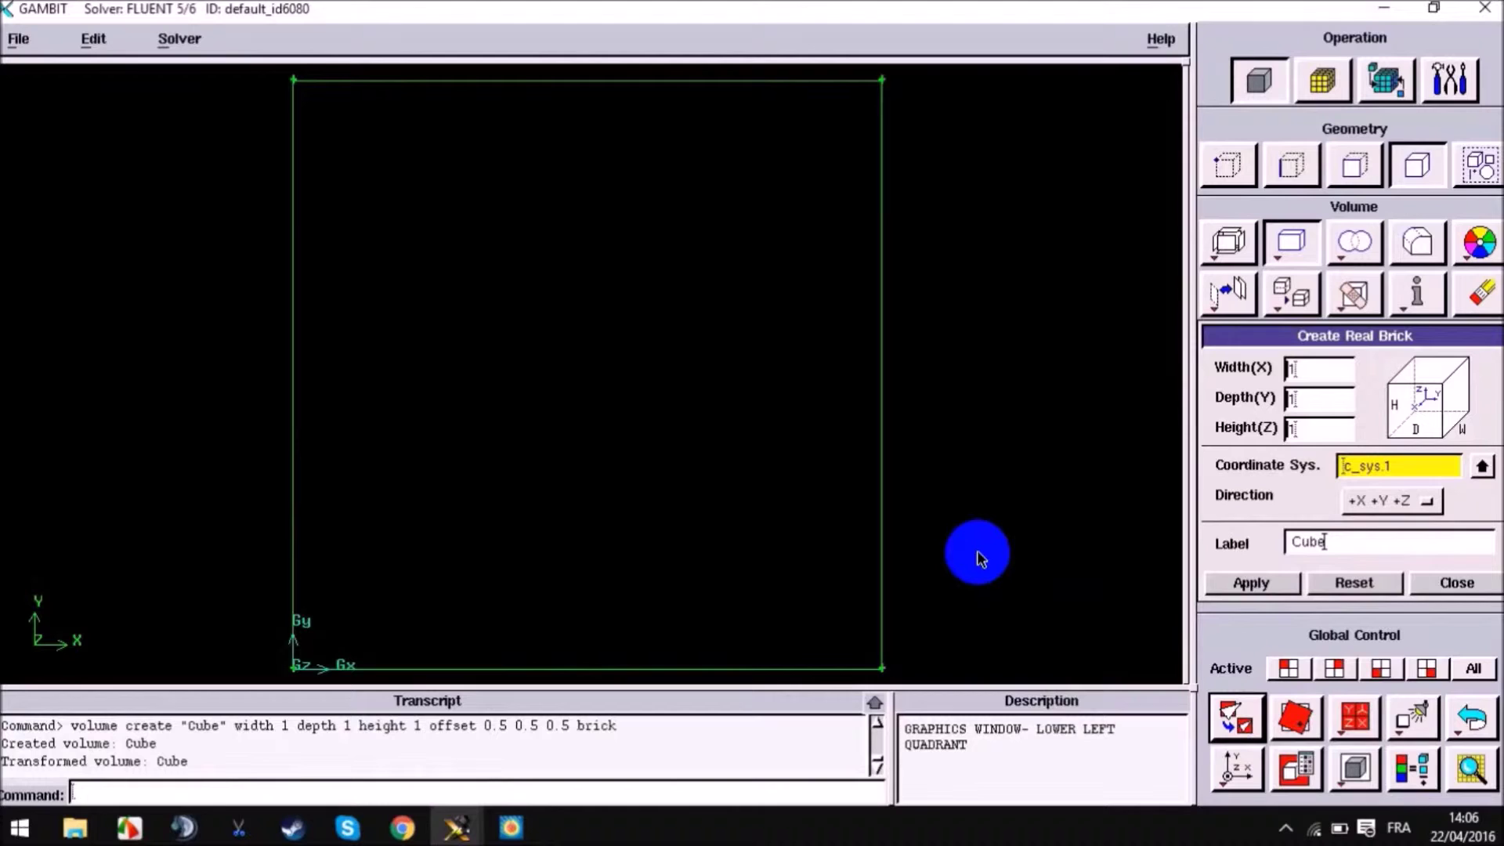
Minimize the Tecplot installer and switch to the Mesh operations.
left_click(511, 831)
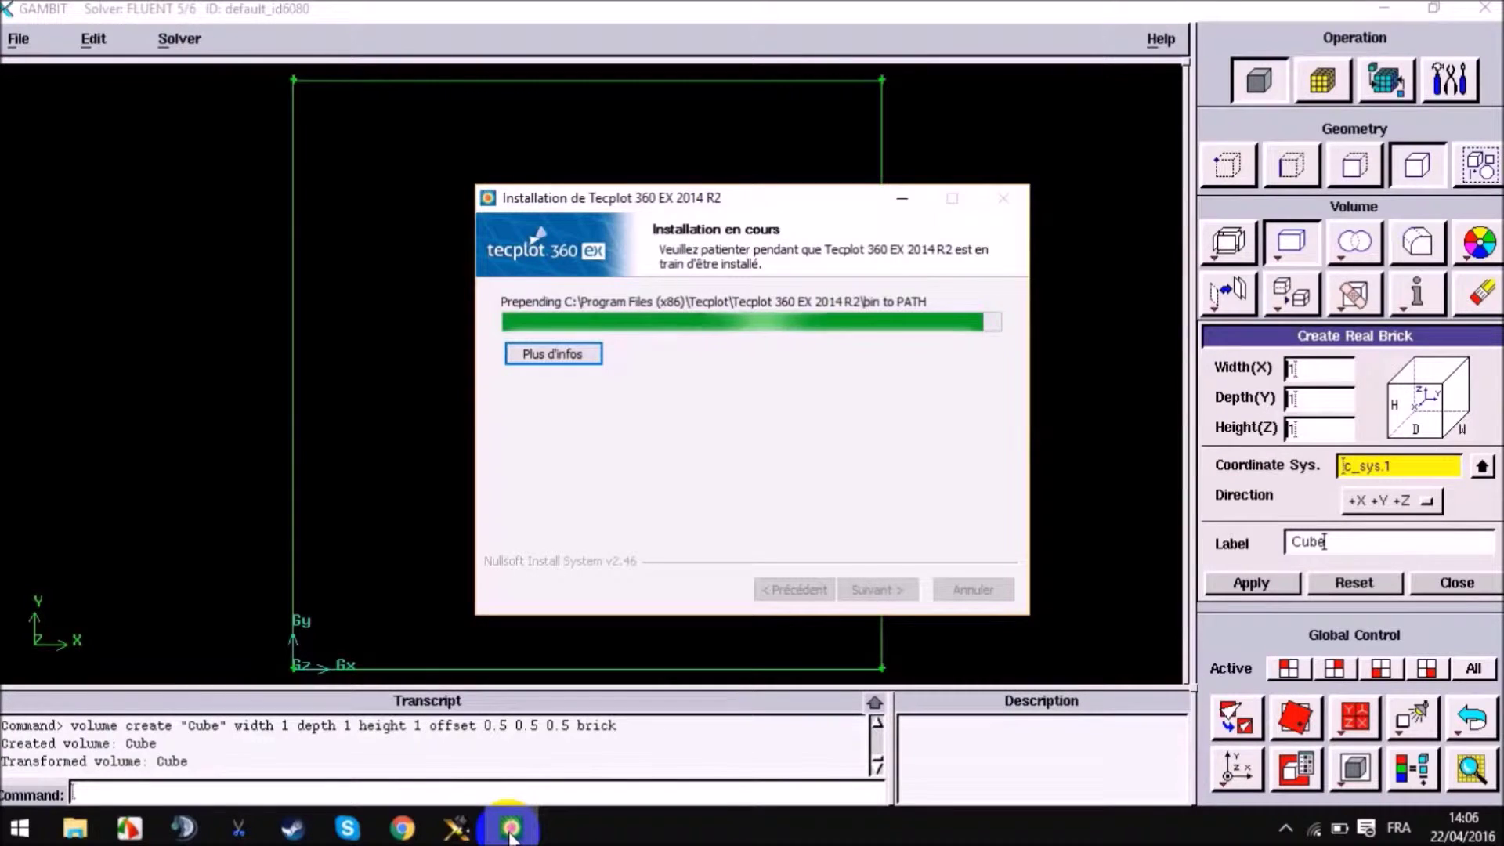
left_click(510, 832)
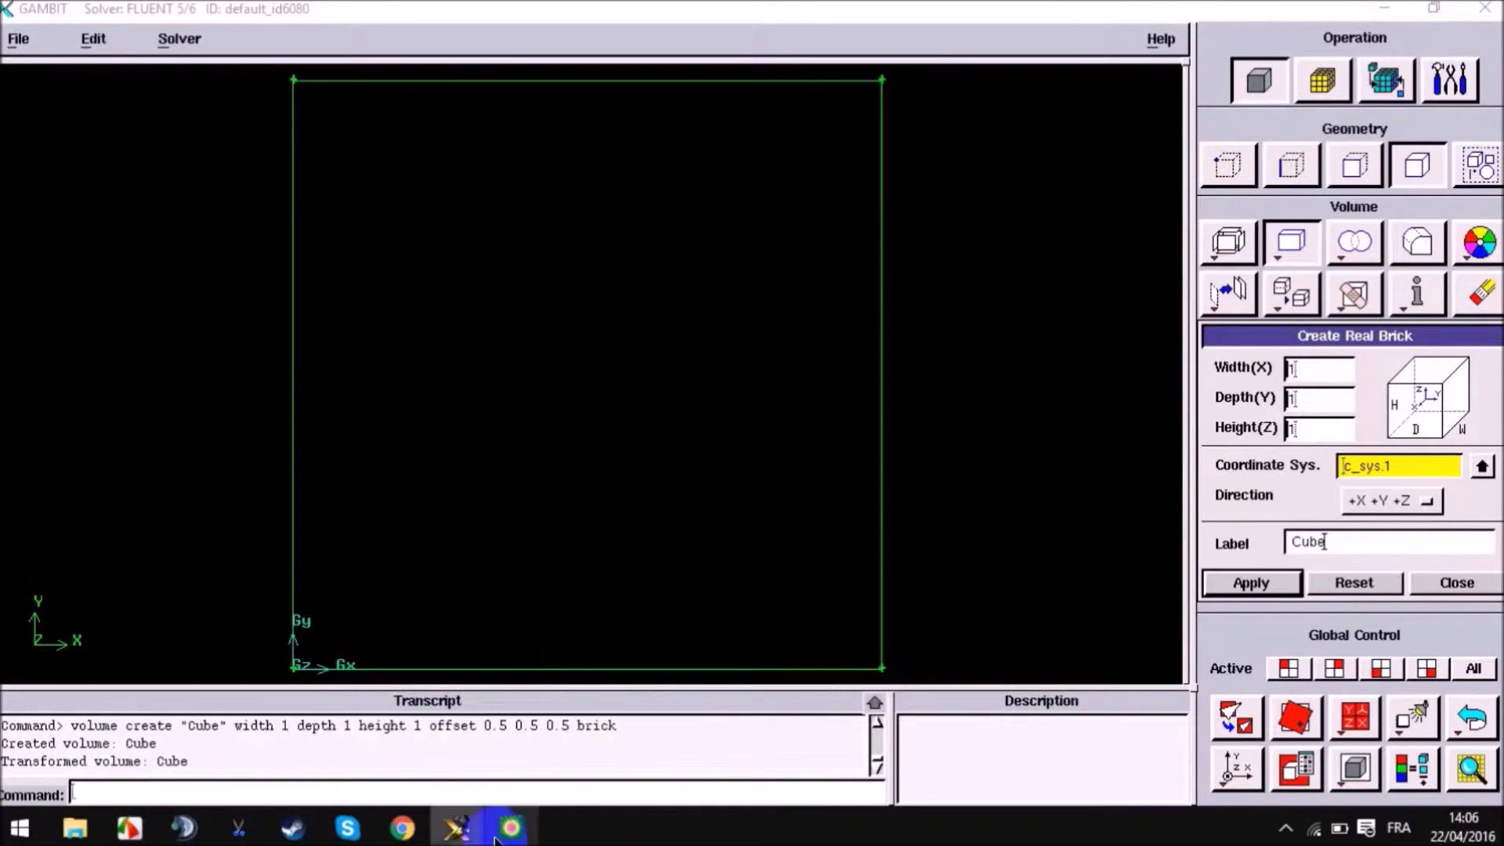
left_click(1318, 82)
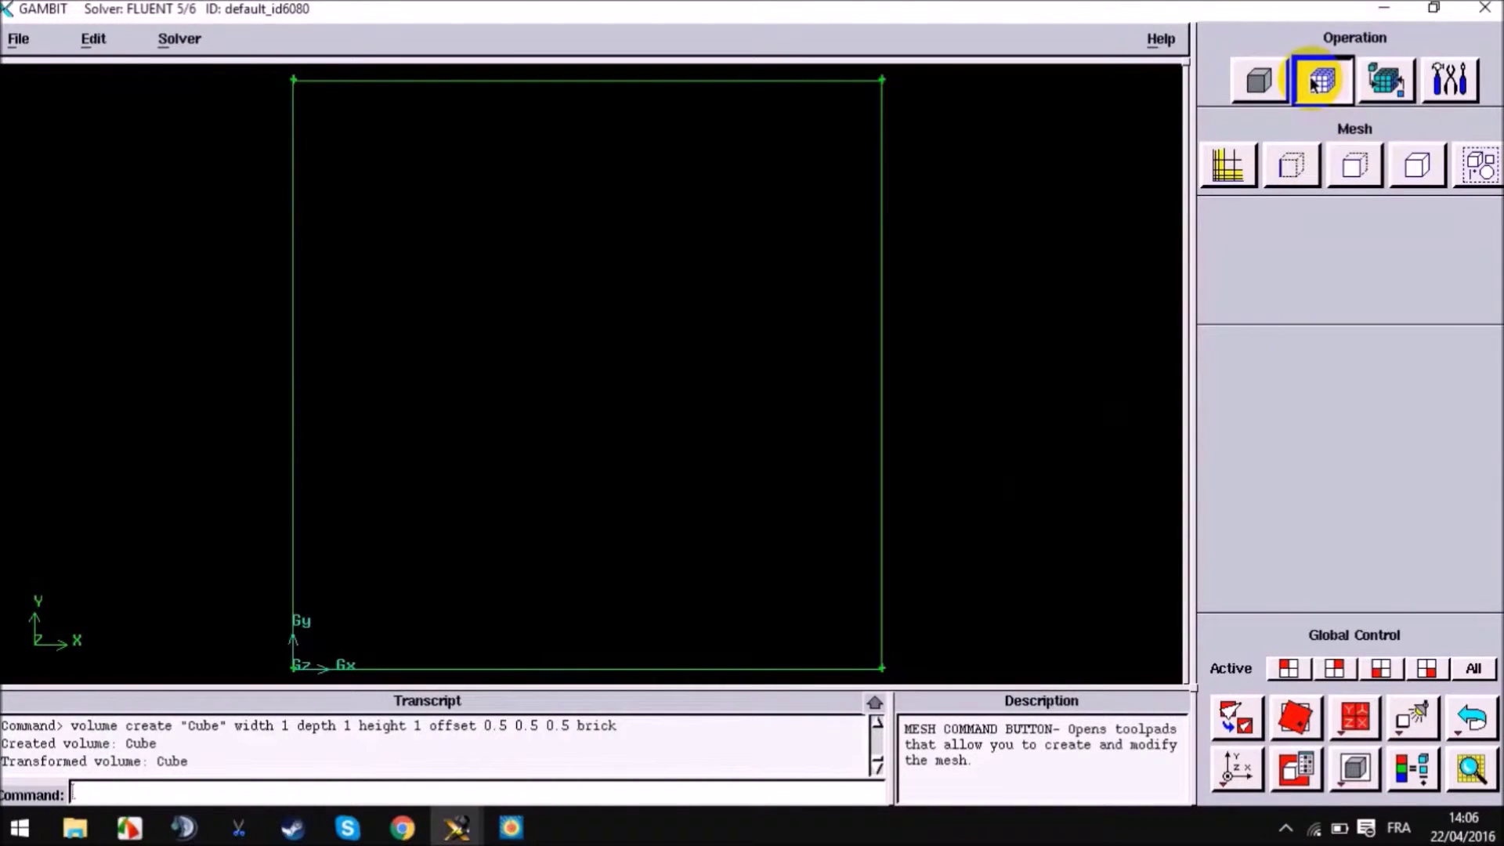
Select Cube in the Mesh Volumes form, keeping Hex elements and Map type.
left_click(1415, 164)
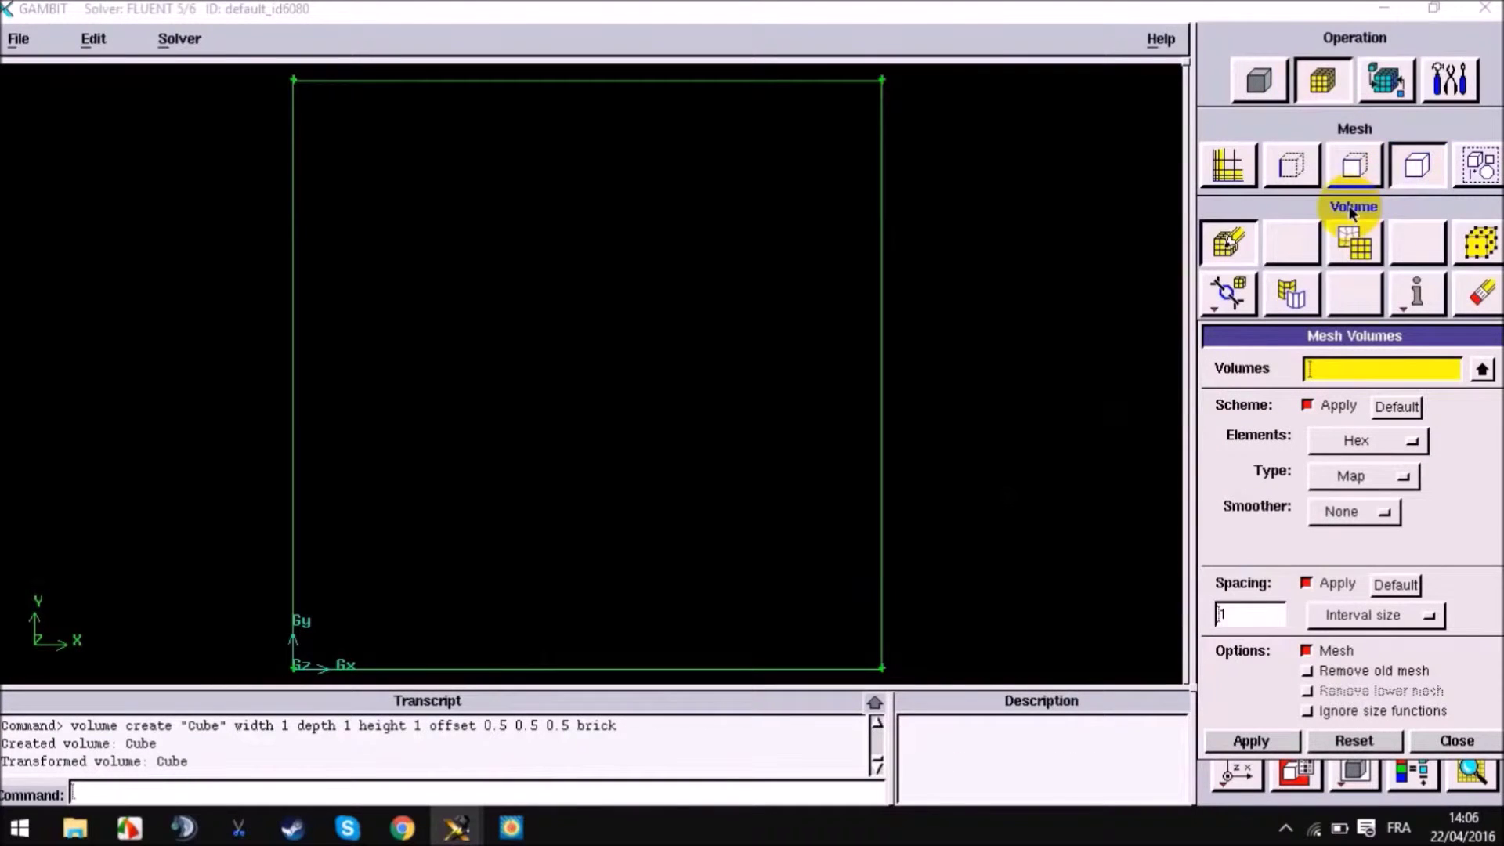
left_click(1481, 369)
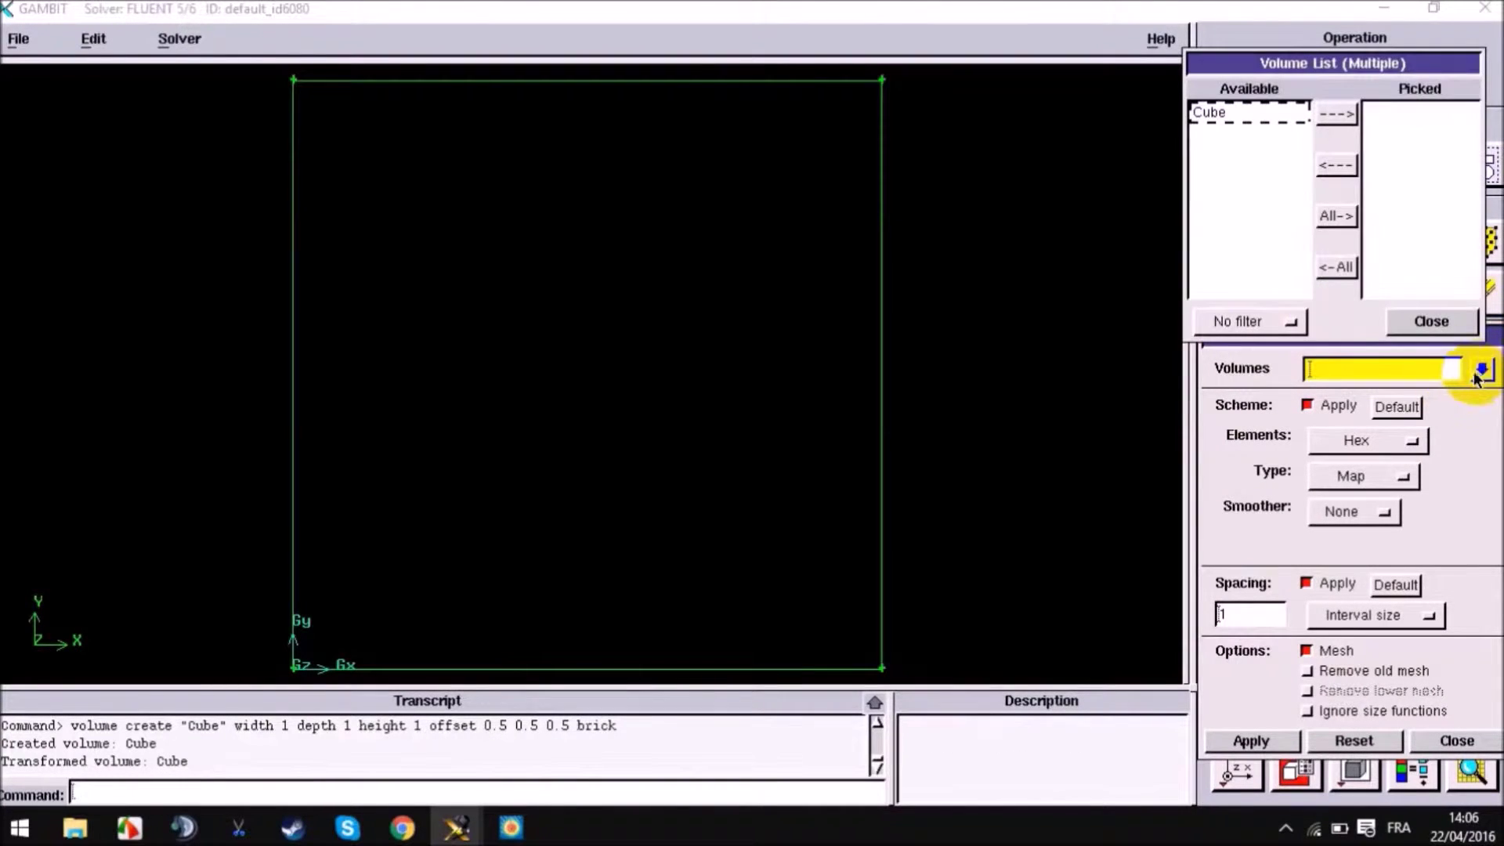
double_click(1214, 114)
left_click(1431, 322)
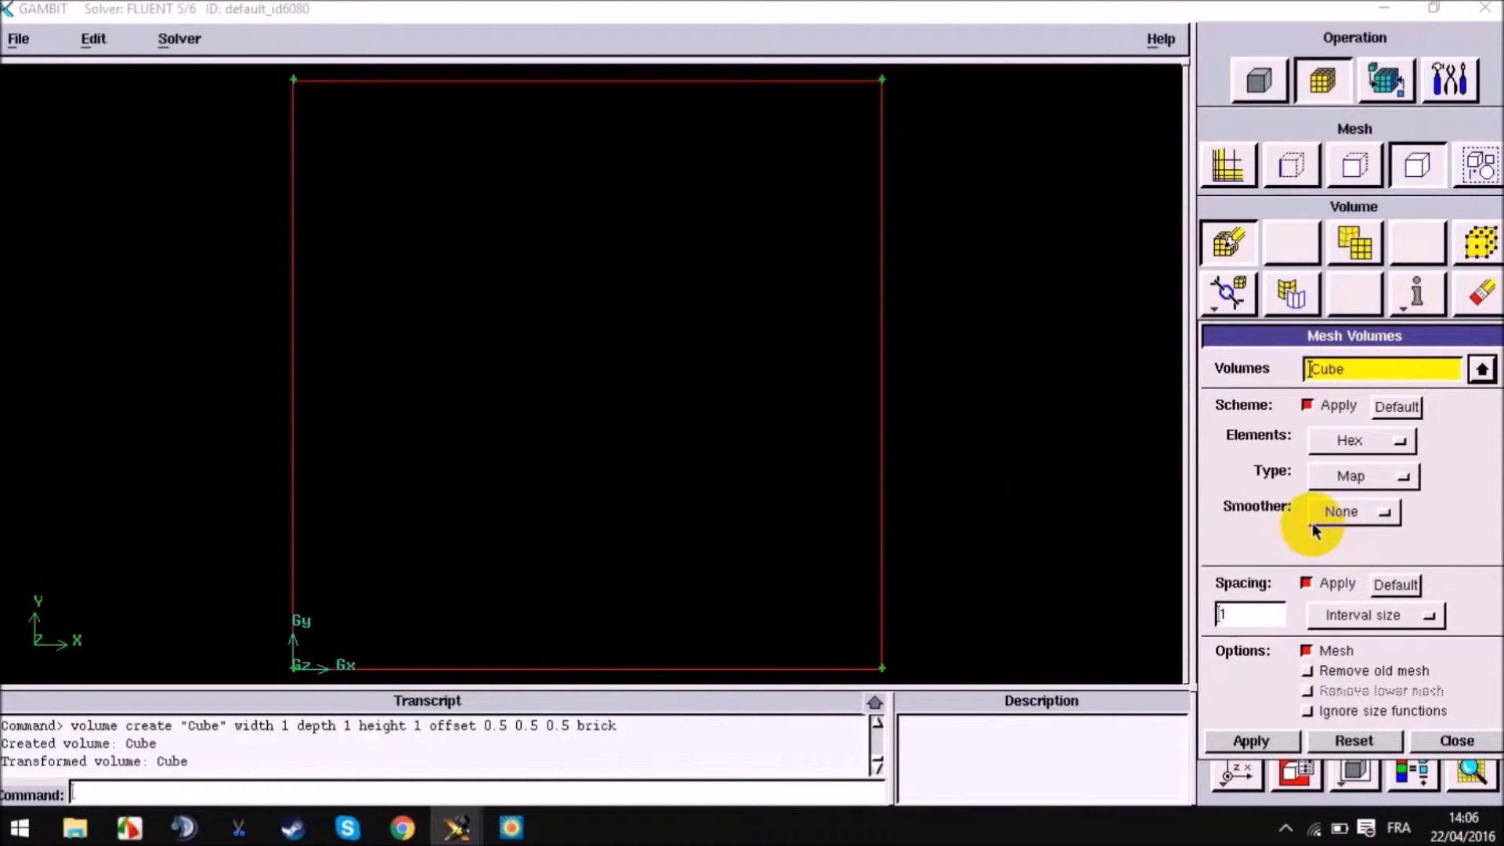
left_click(1398, 441)
left_click(1444, 459)
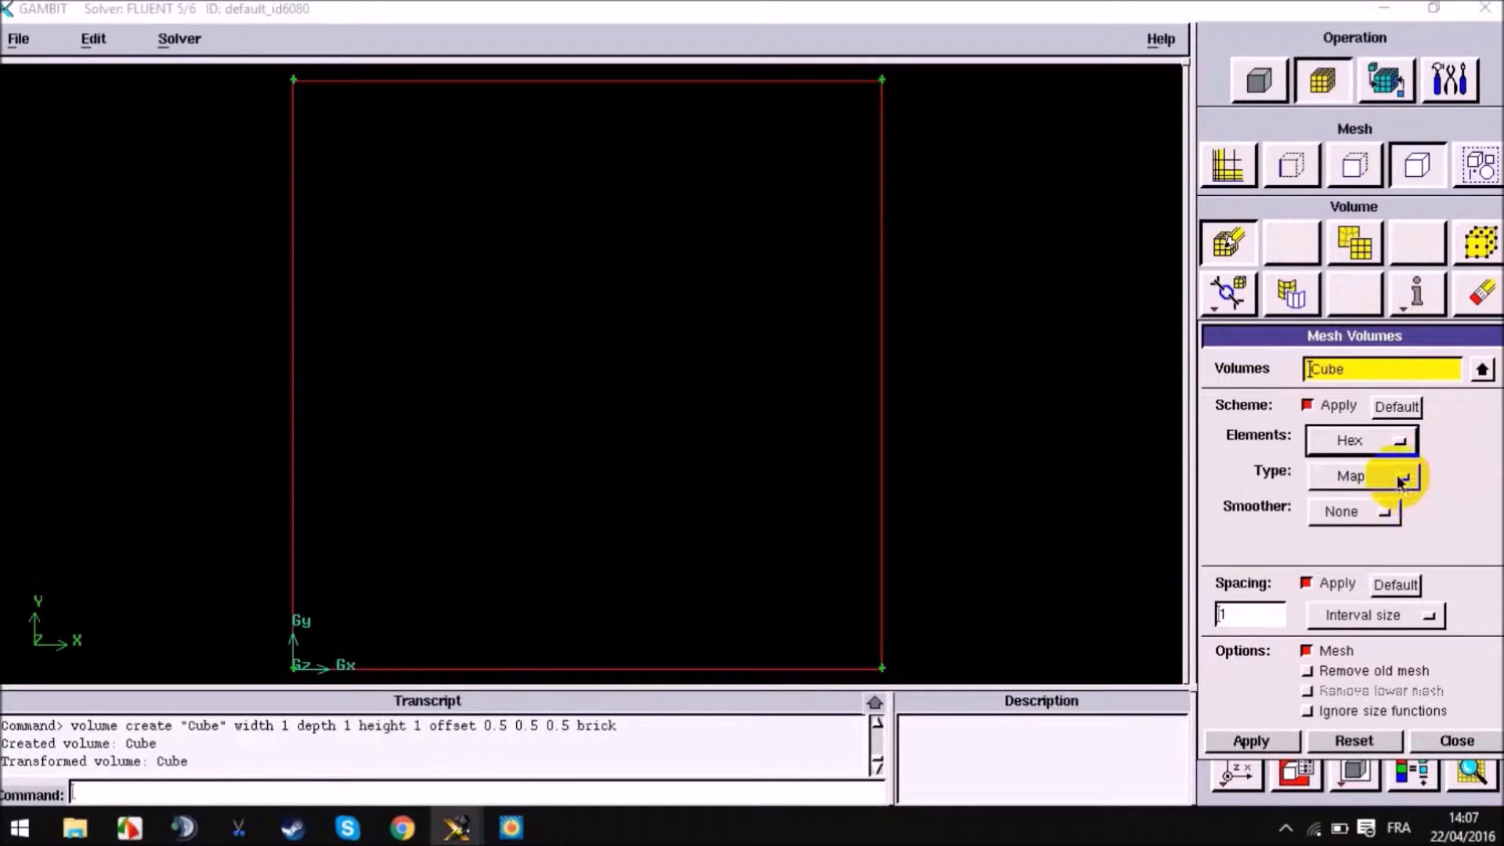
left_click(1402, 475)
left_click(1456, 478)
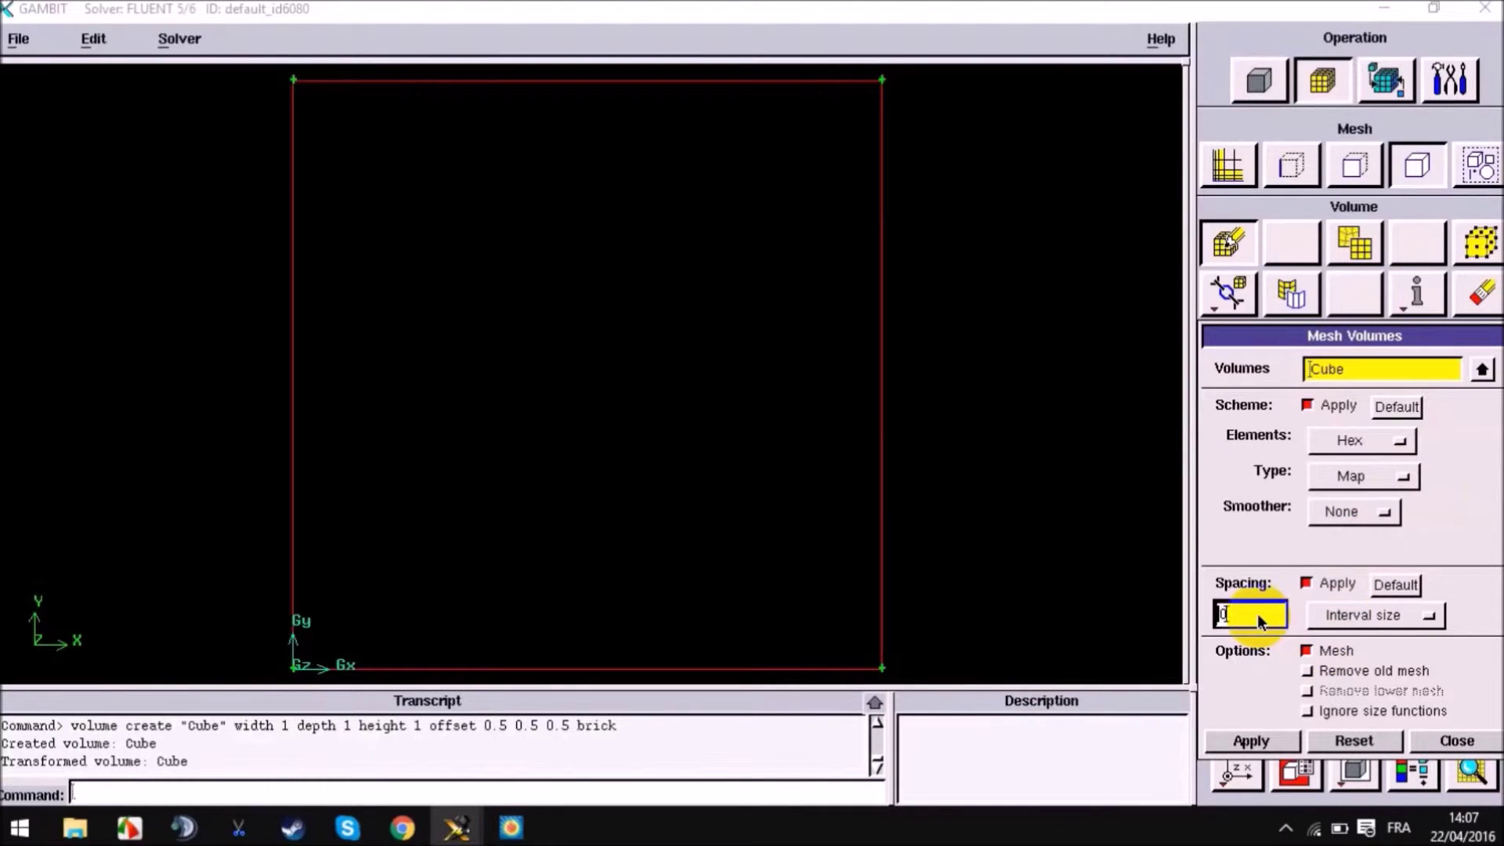
Mesh Cube with interval size 0.03, then rotate and fit the view to inspect it.
type(".03")
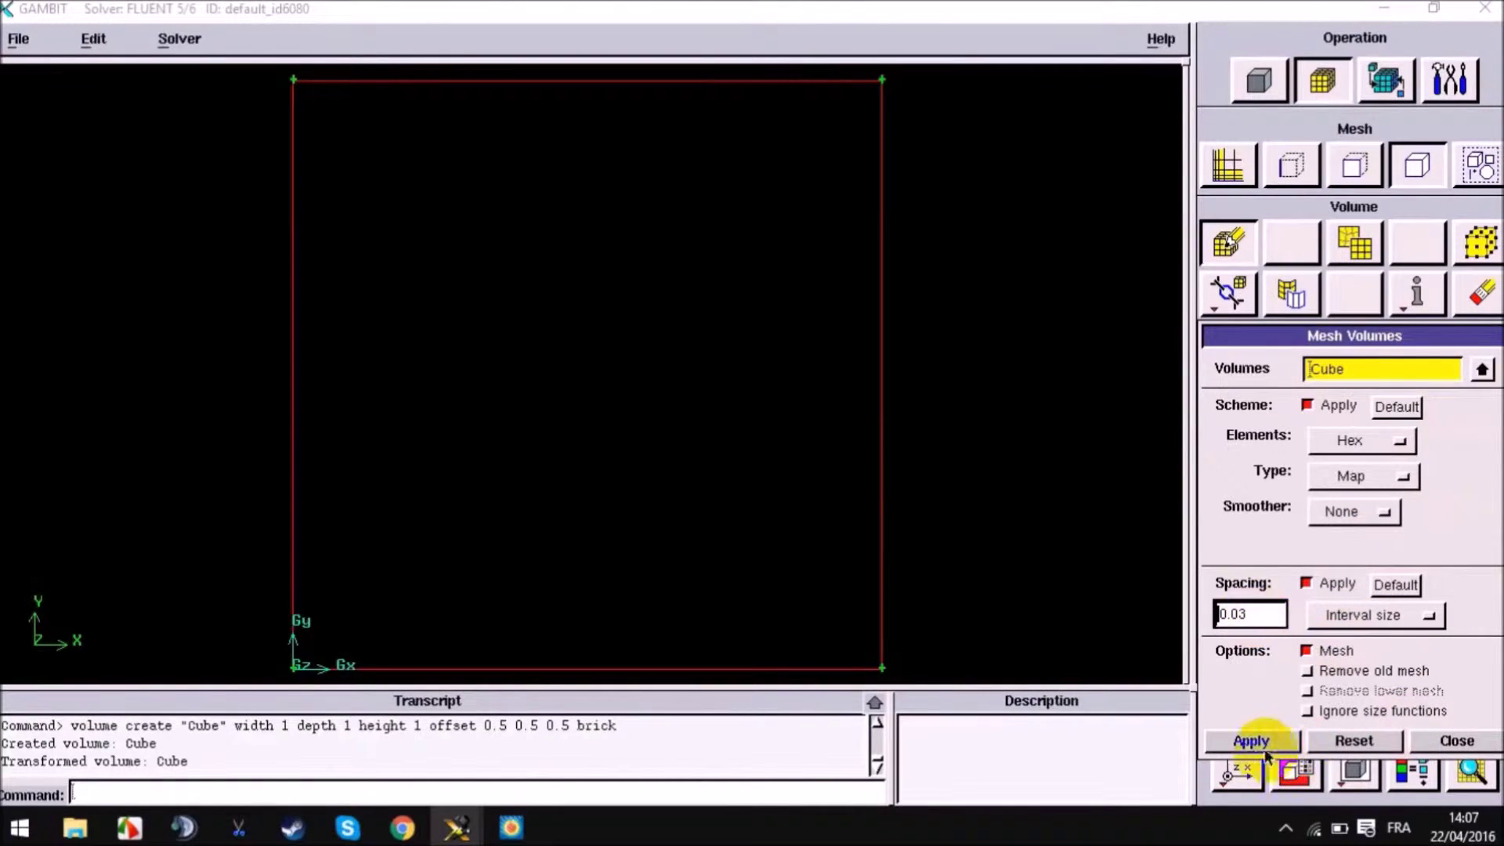
left_click(1240, 742)
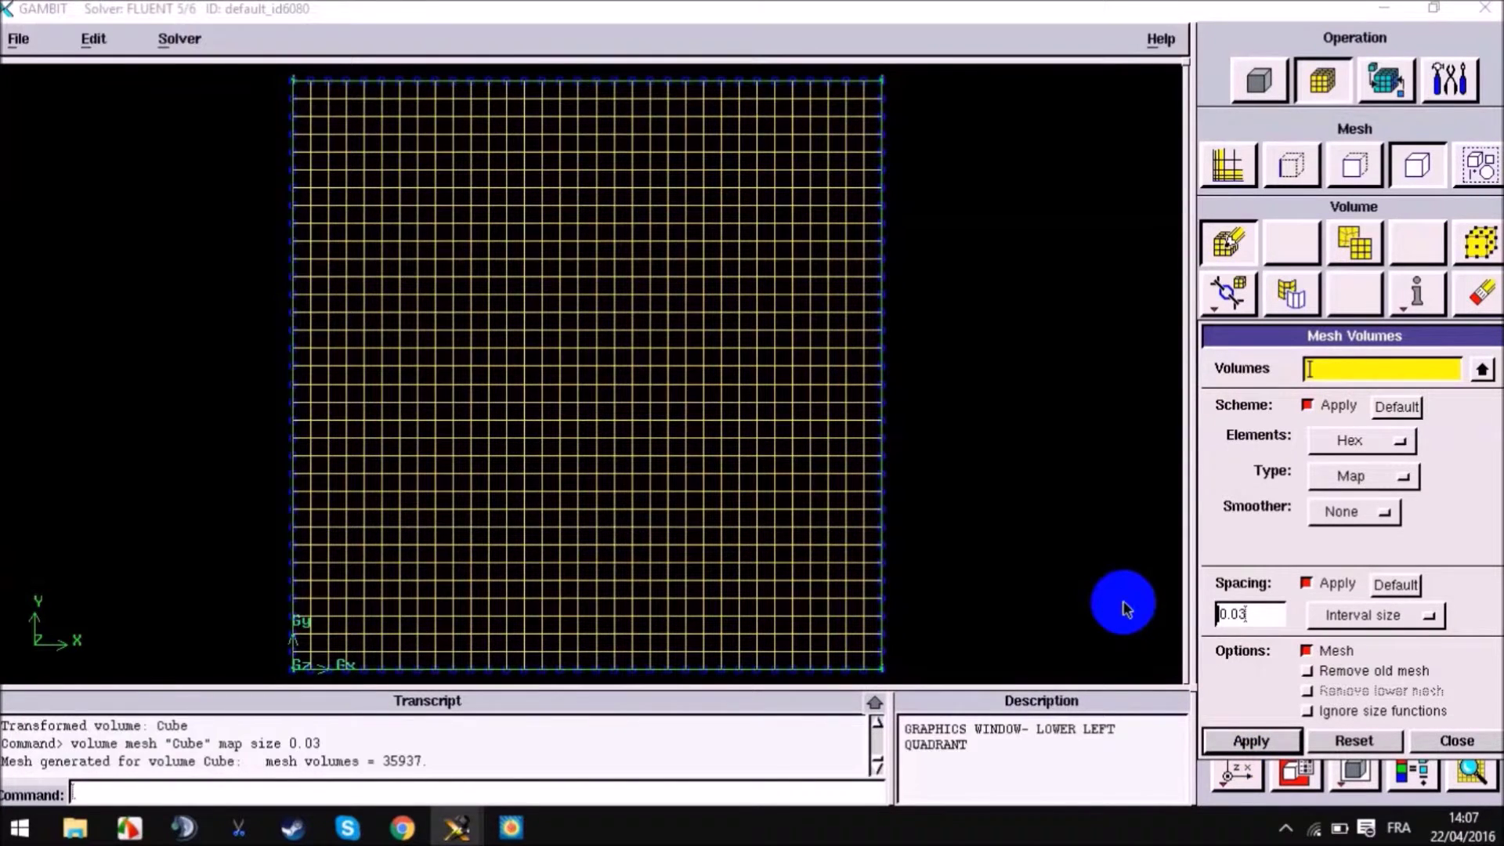
left_click_drag(986, 524, 846, 497)
left_click(1458, 741)
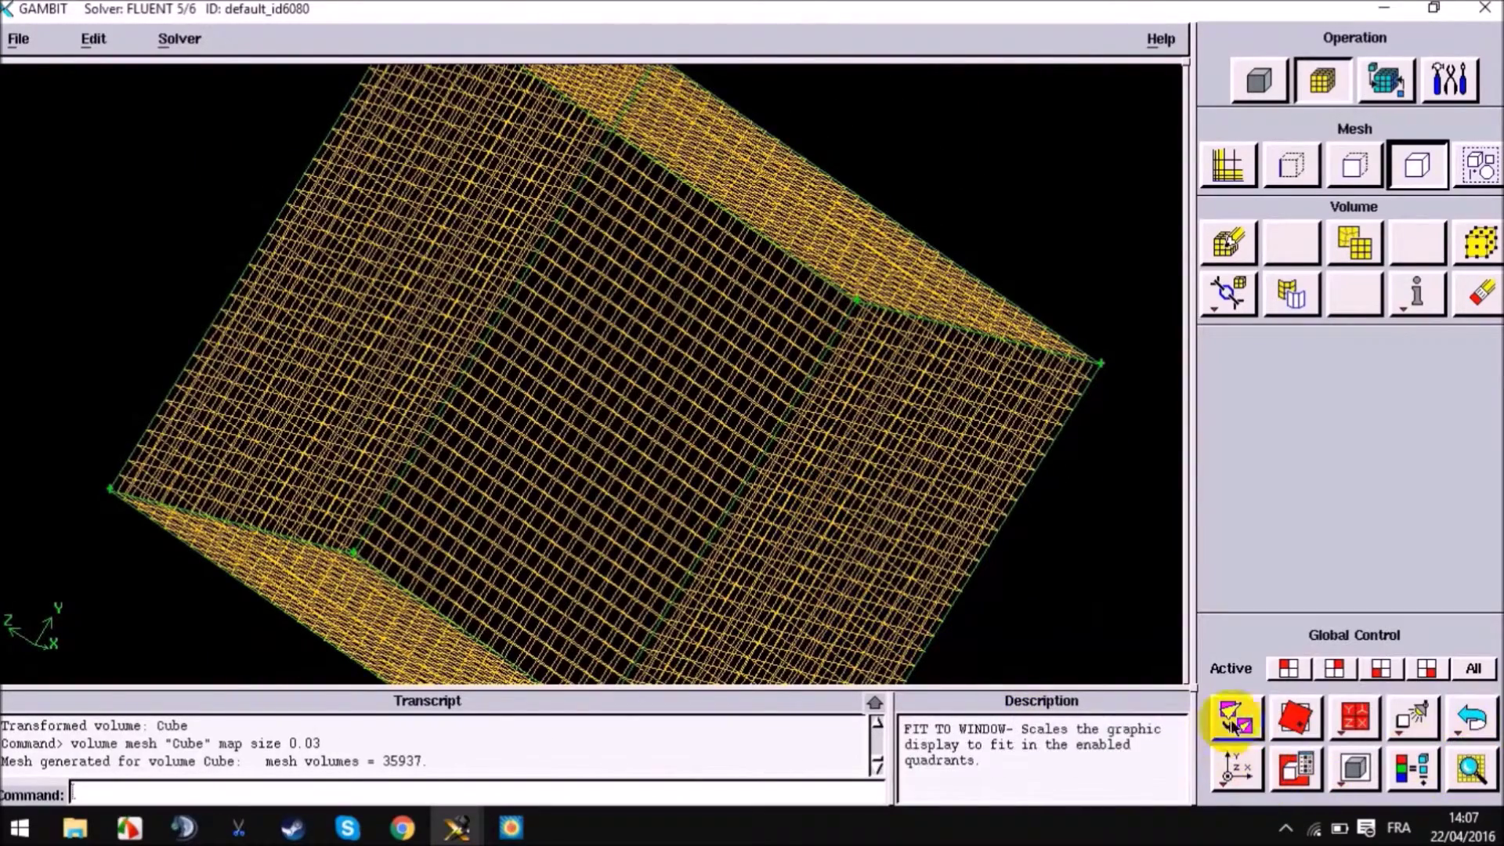
left_click(1470, 766)
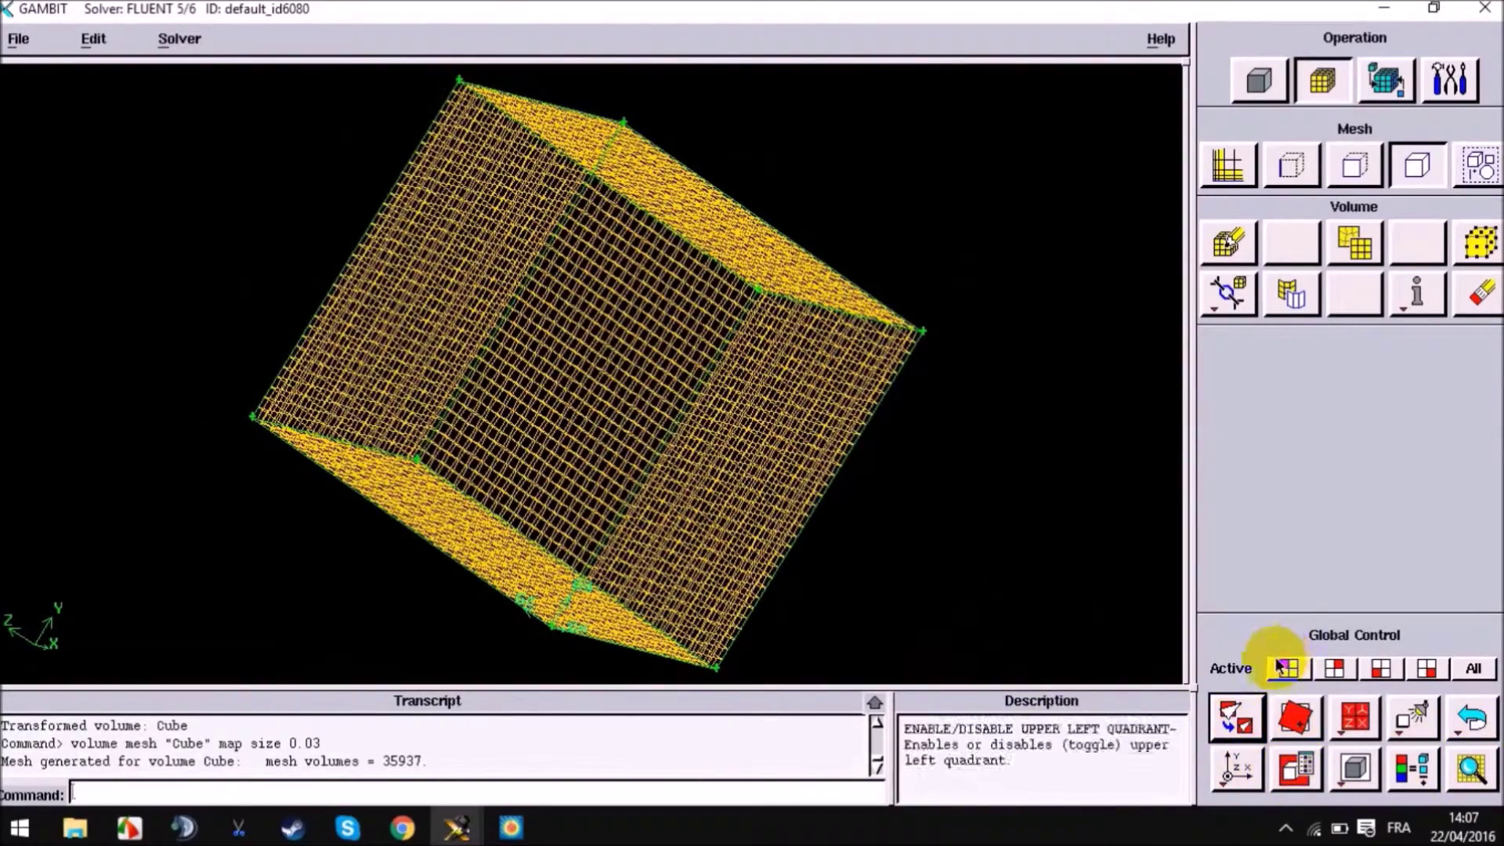
Try the four-view layout, then restore a single full-size front view.
left_click(1324, 718)
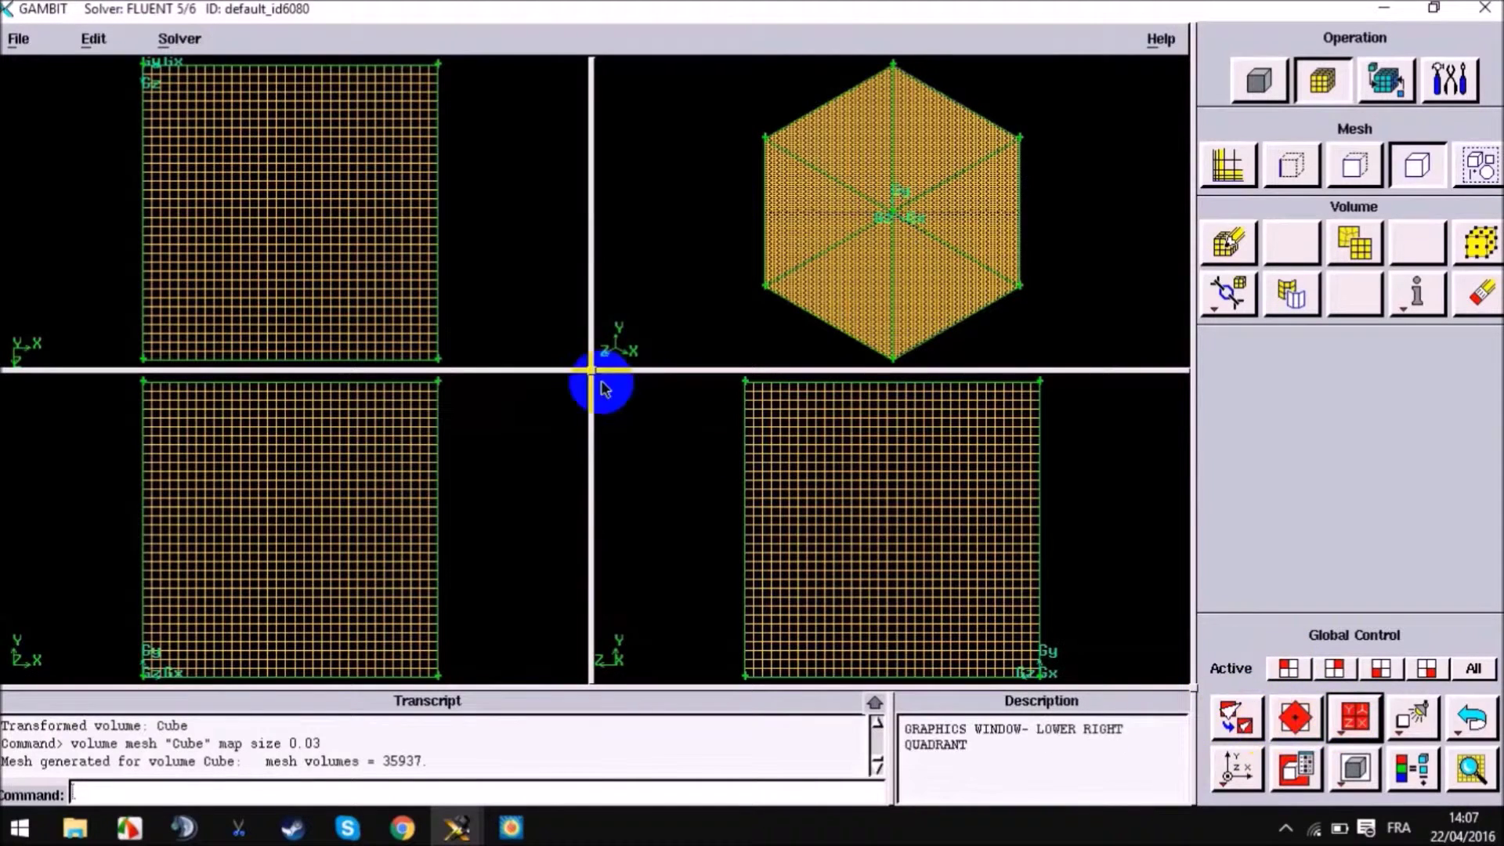
left_click_drag(588, 373, 1010, 79)
left_click_drag(587, 73, 1183, 61)
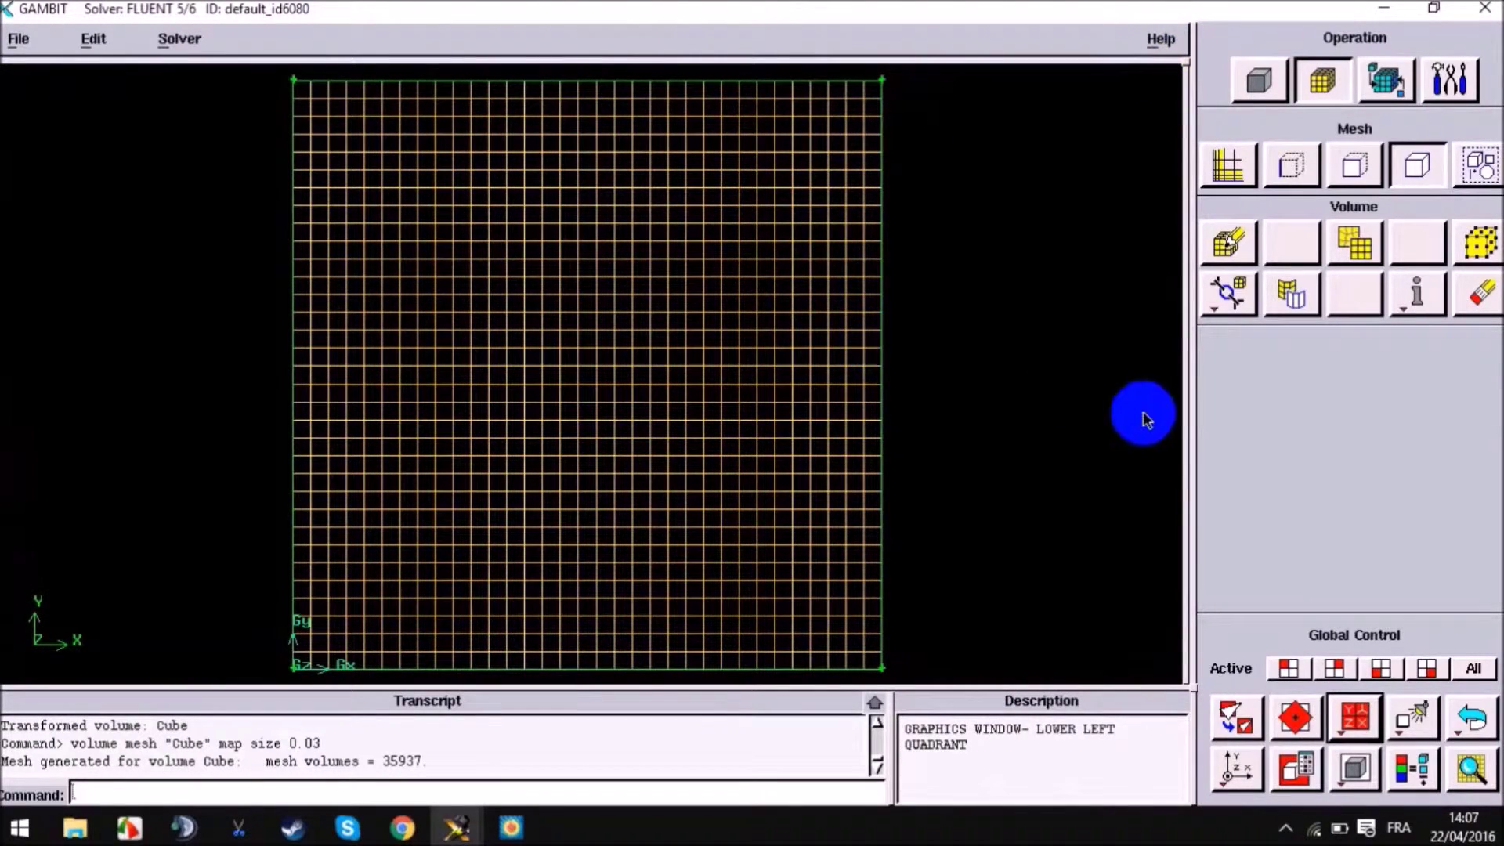
left_click(1387, 80)
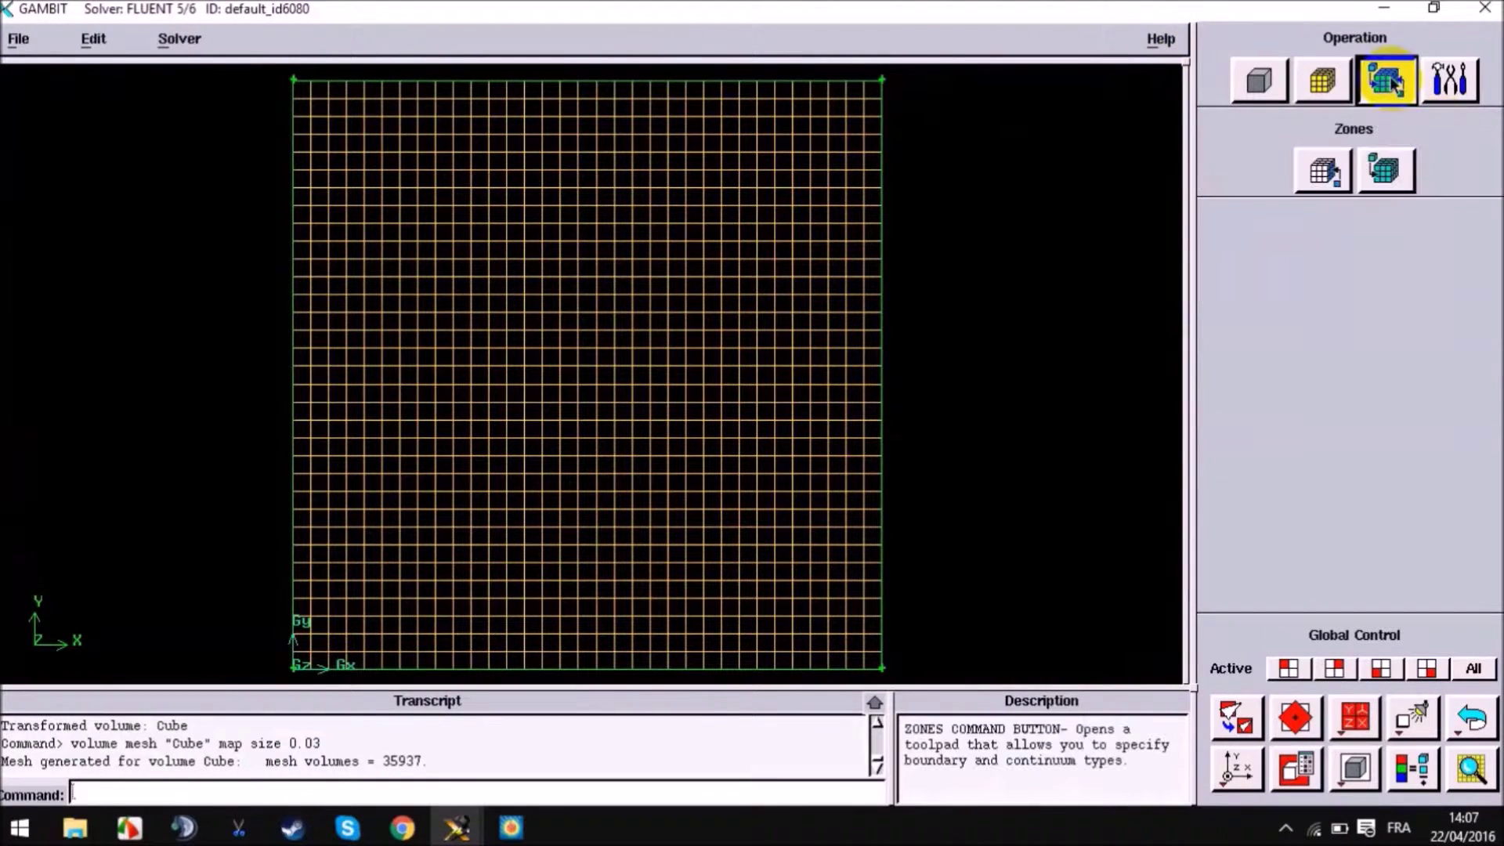
Define a WALL boundary named barrage on all six cube faces.
left_click(1388, 171)
left_click(1324, 170)
left_click(1297, 644)
left_click(1285, 644)
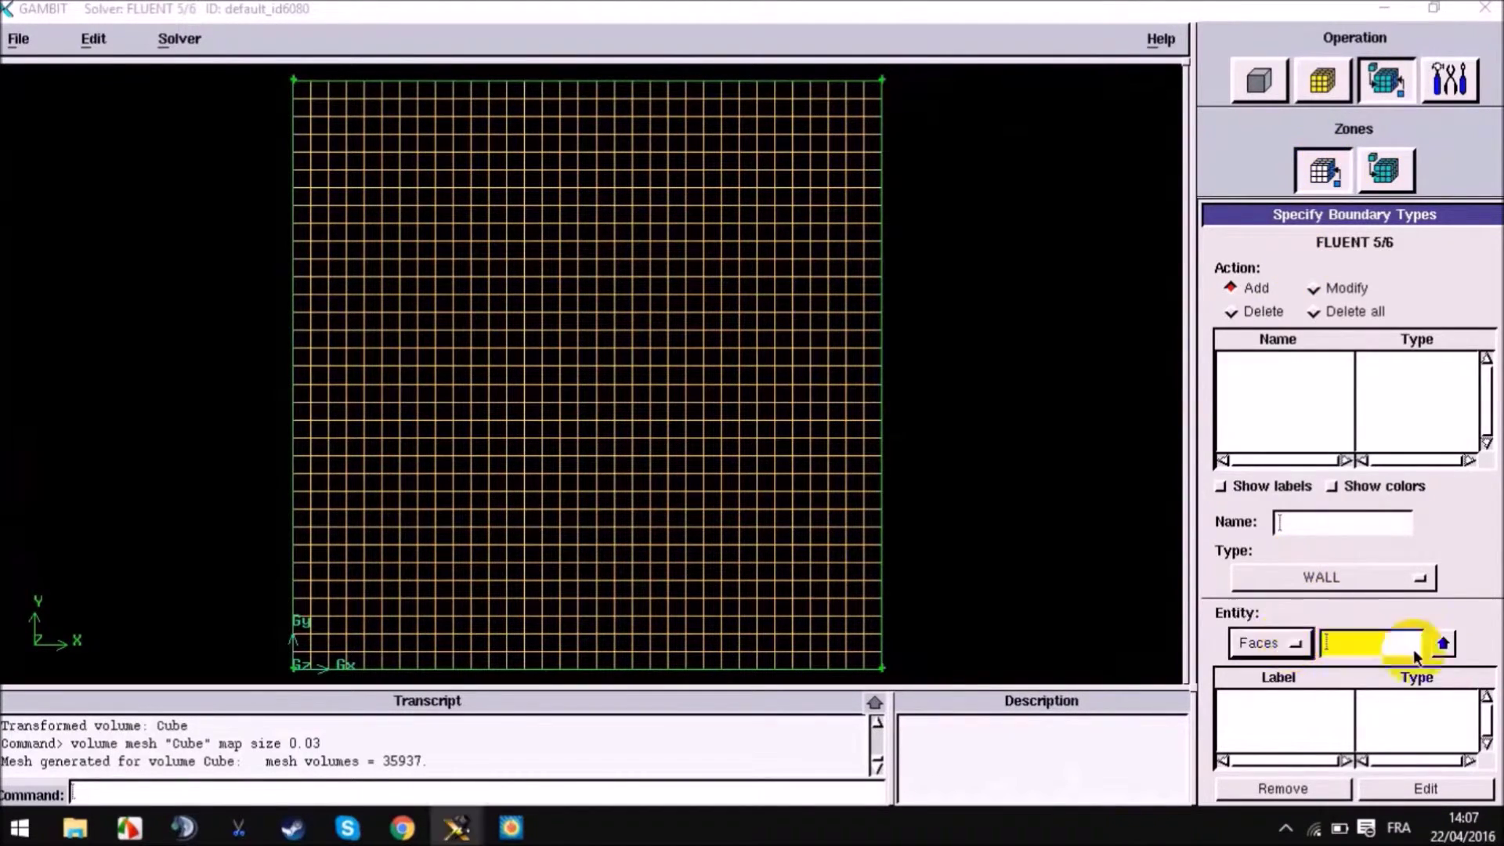
left_click(1444, 642)
left_click(1298, 488)
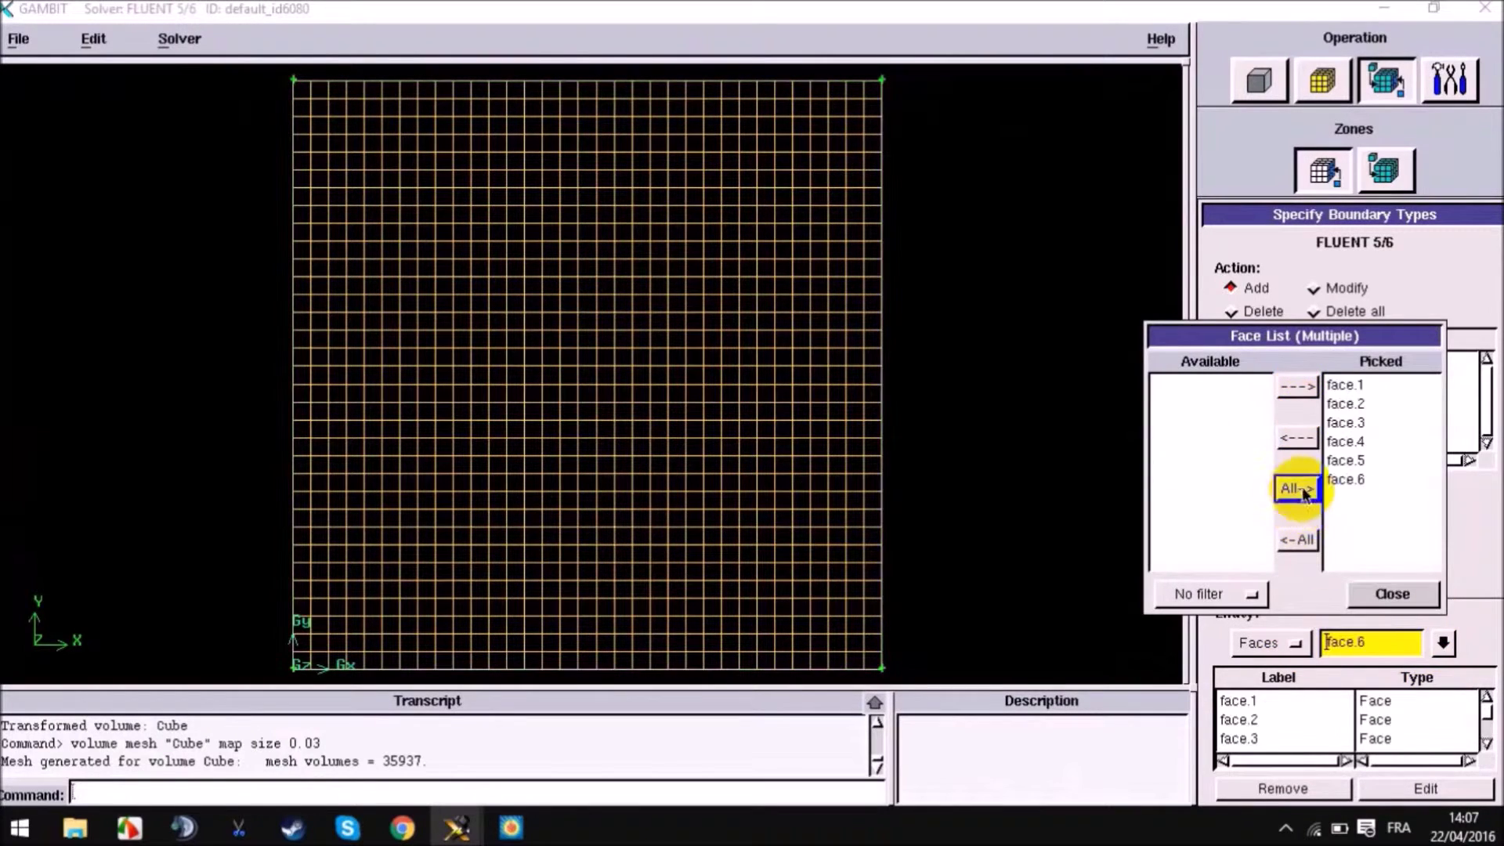
left_click(1386, 594)
left_click(1316, 523)
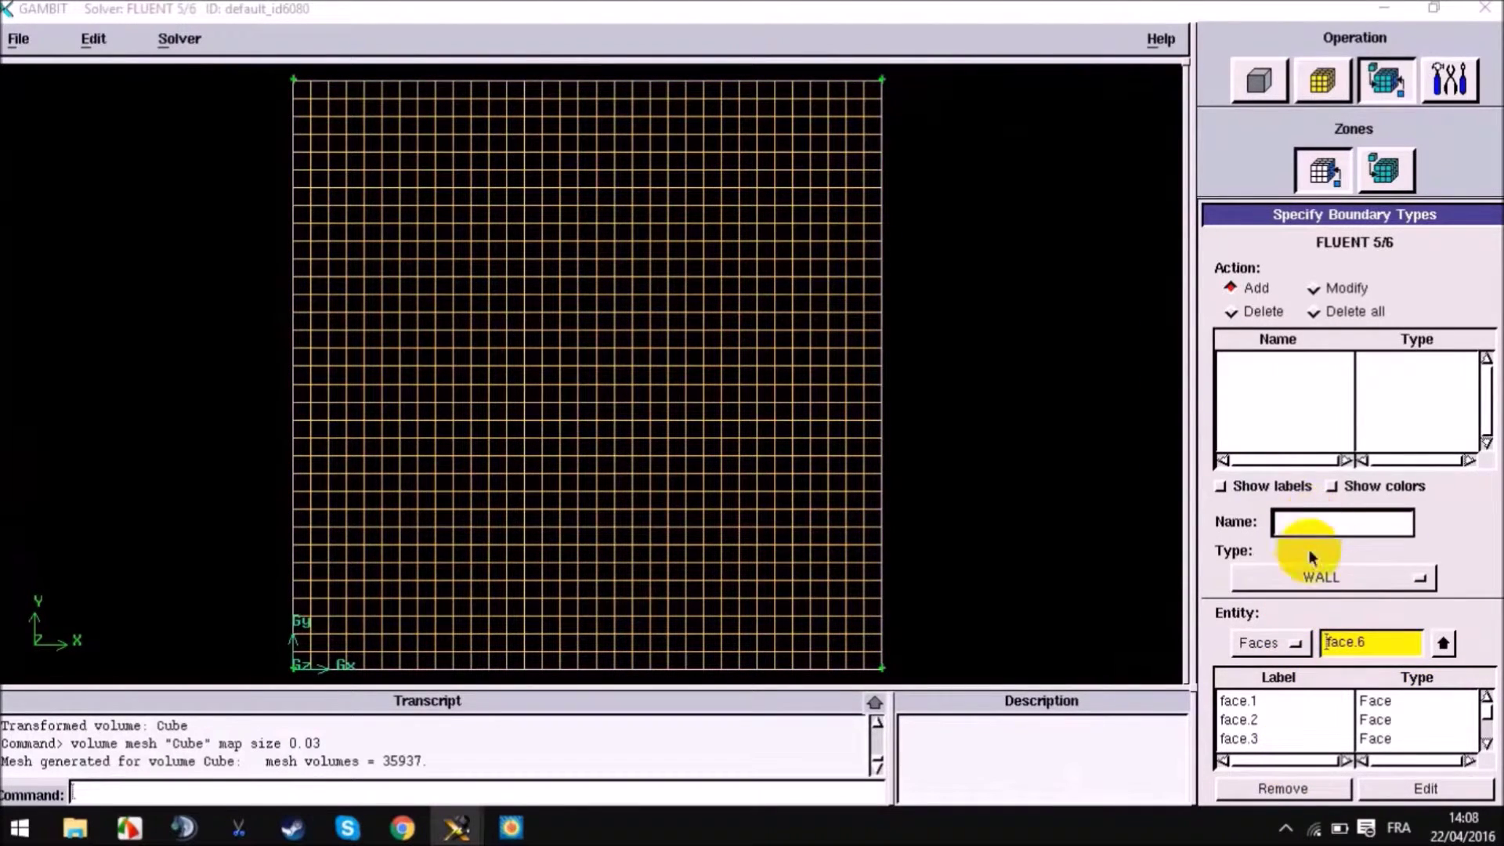
type("barrage")
scroll(1366, 229, "down", 2)
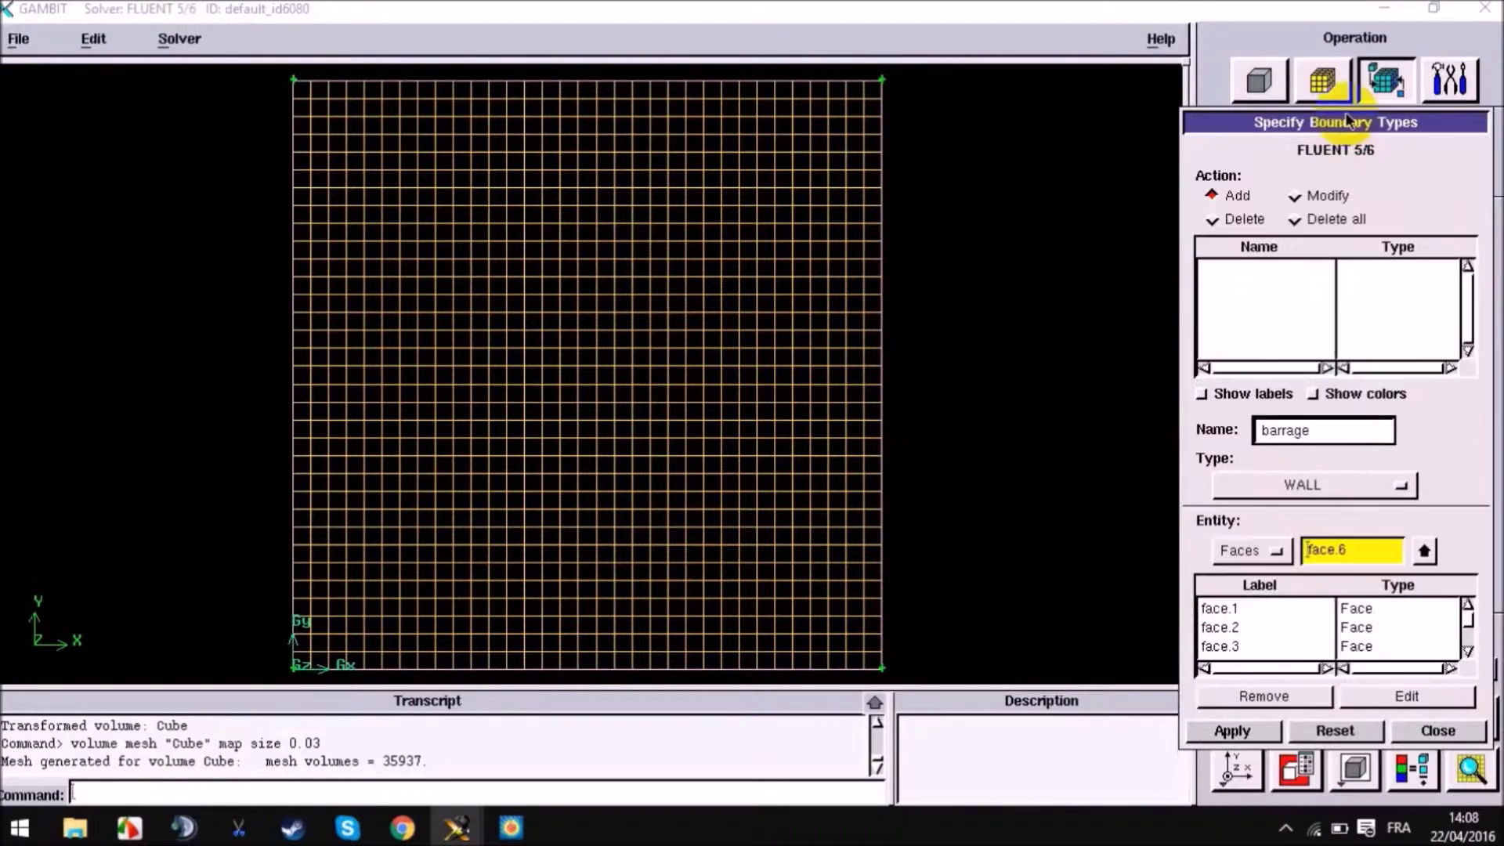
left_click(1258, 730)
Delete the accidental extra wall.2 boundary and close the boundary types form.
left_click(1255, 730)
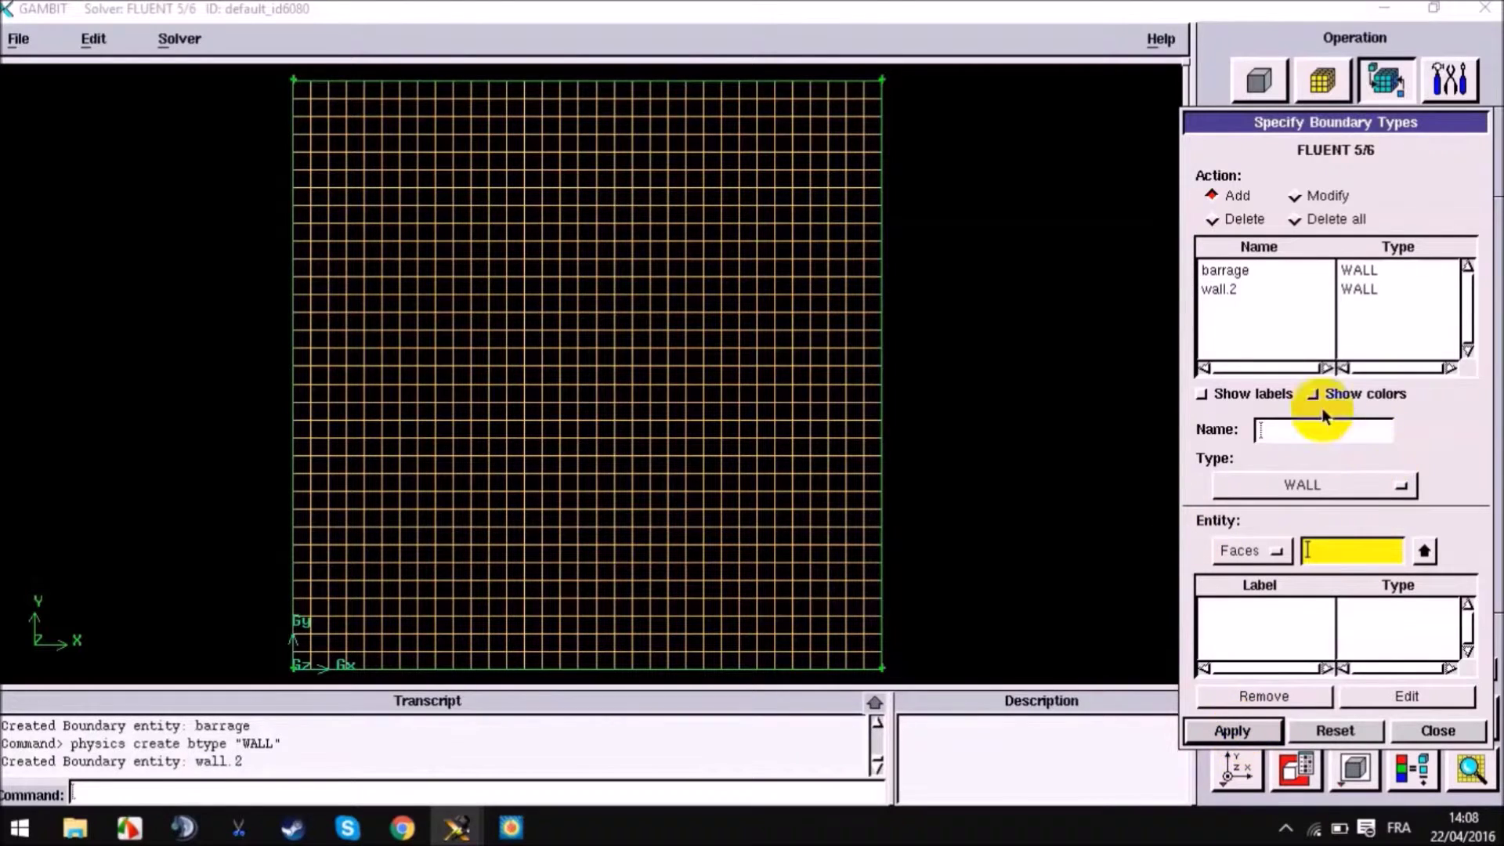
left_click(1227, 289)
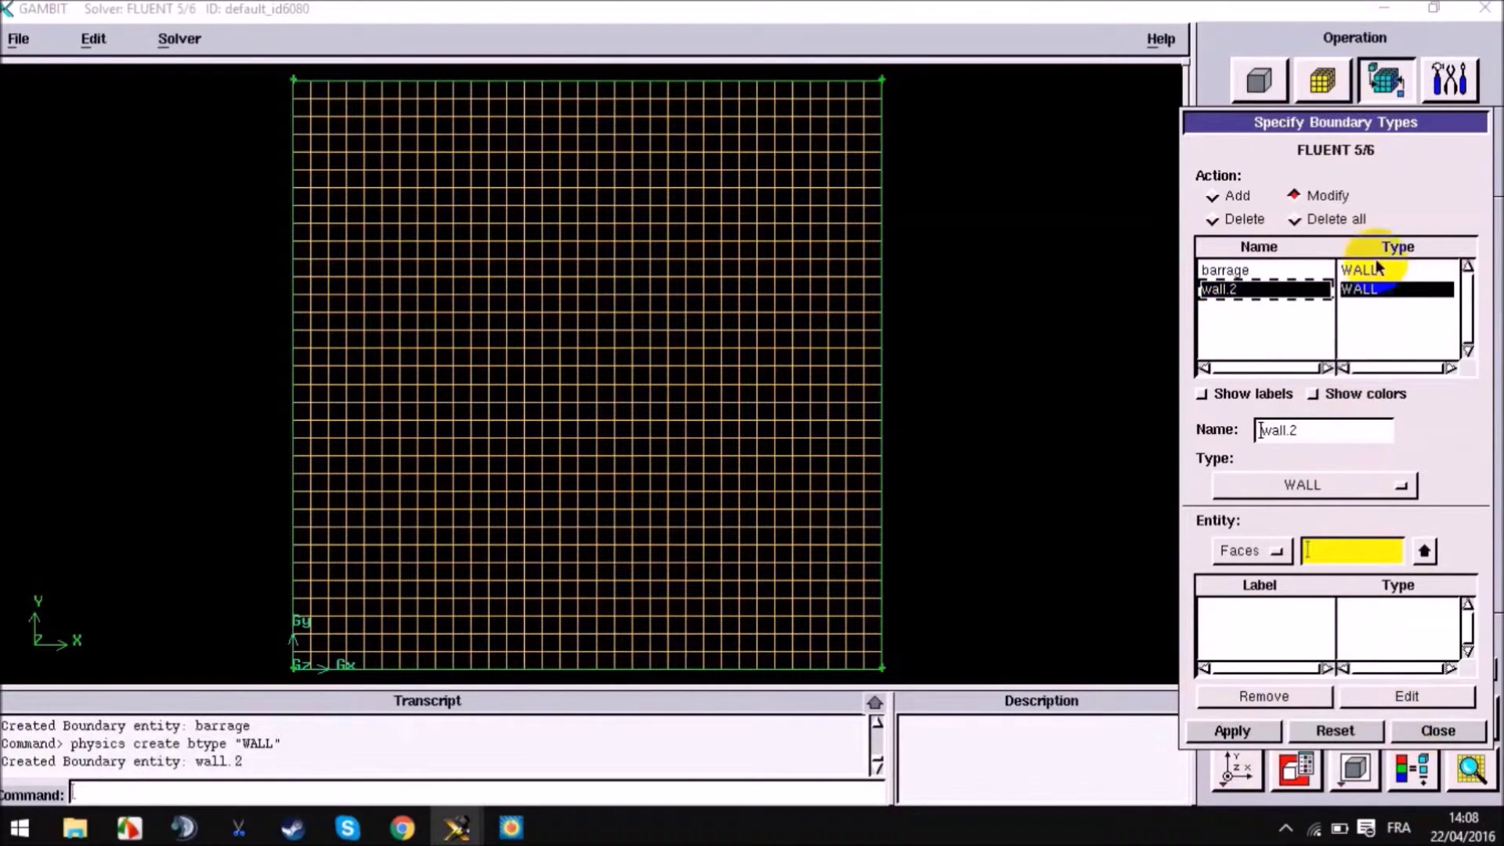
left_click(1213, 219)
left_click(1277, 729)
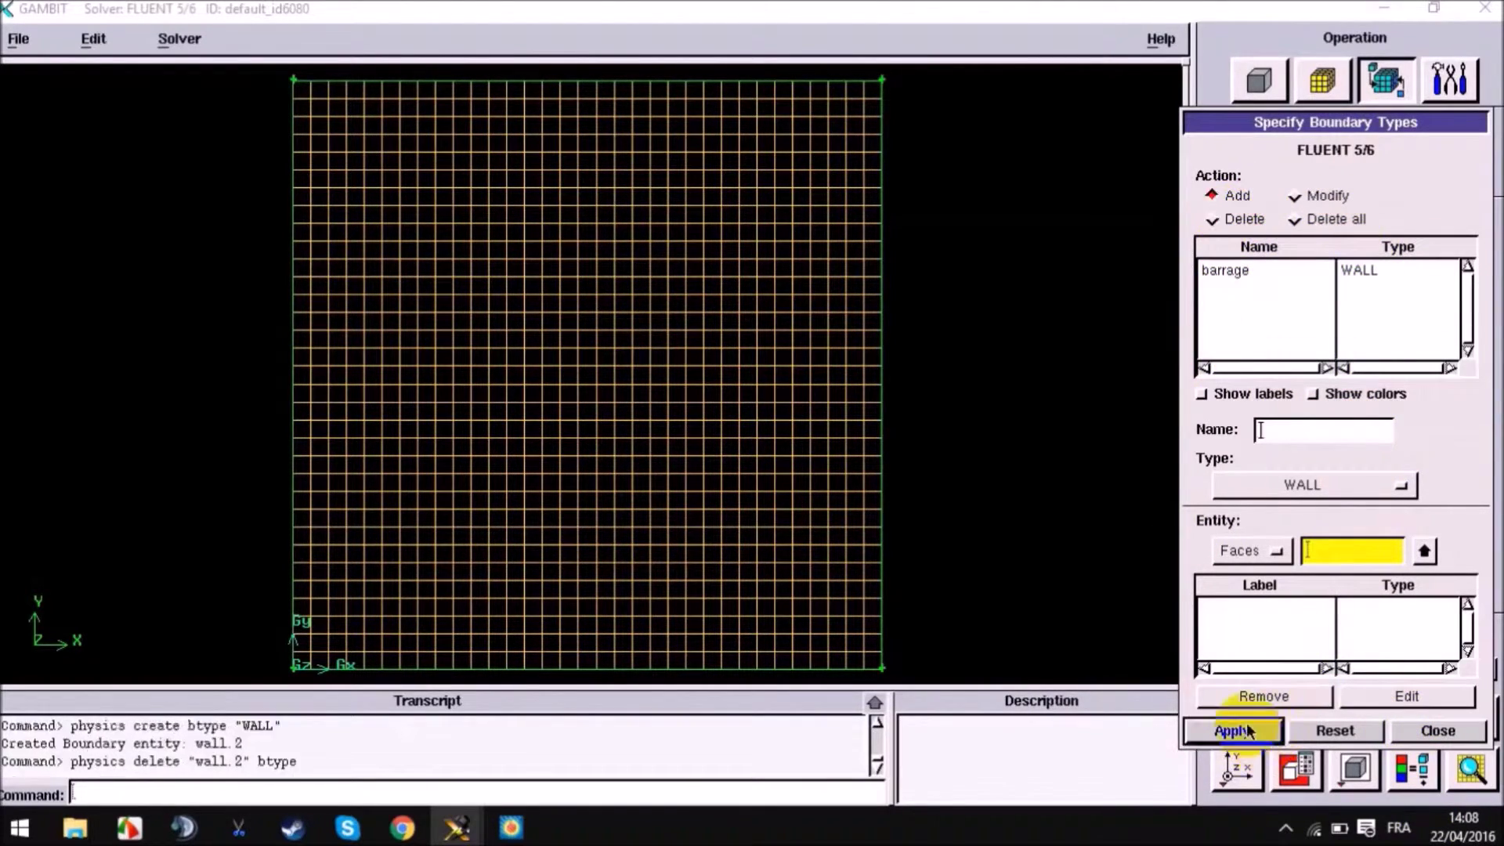
left_click(1438, 730)
left_click_drag(859, 524, 134, 117)
Save the GAMBIT session and choose File > Export > Mesh.
left_click(18, 38)
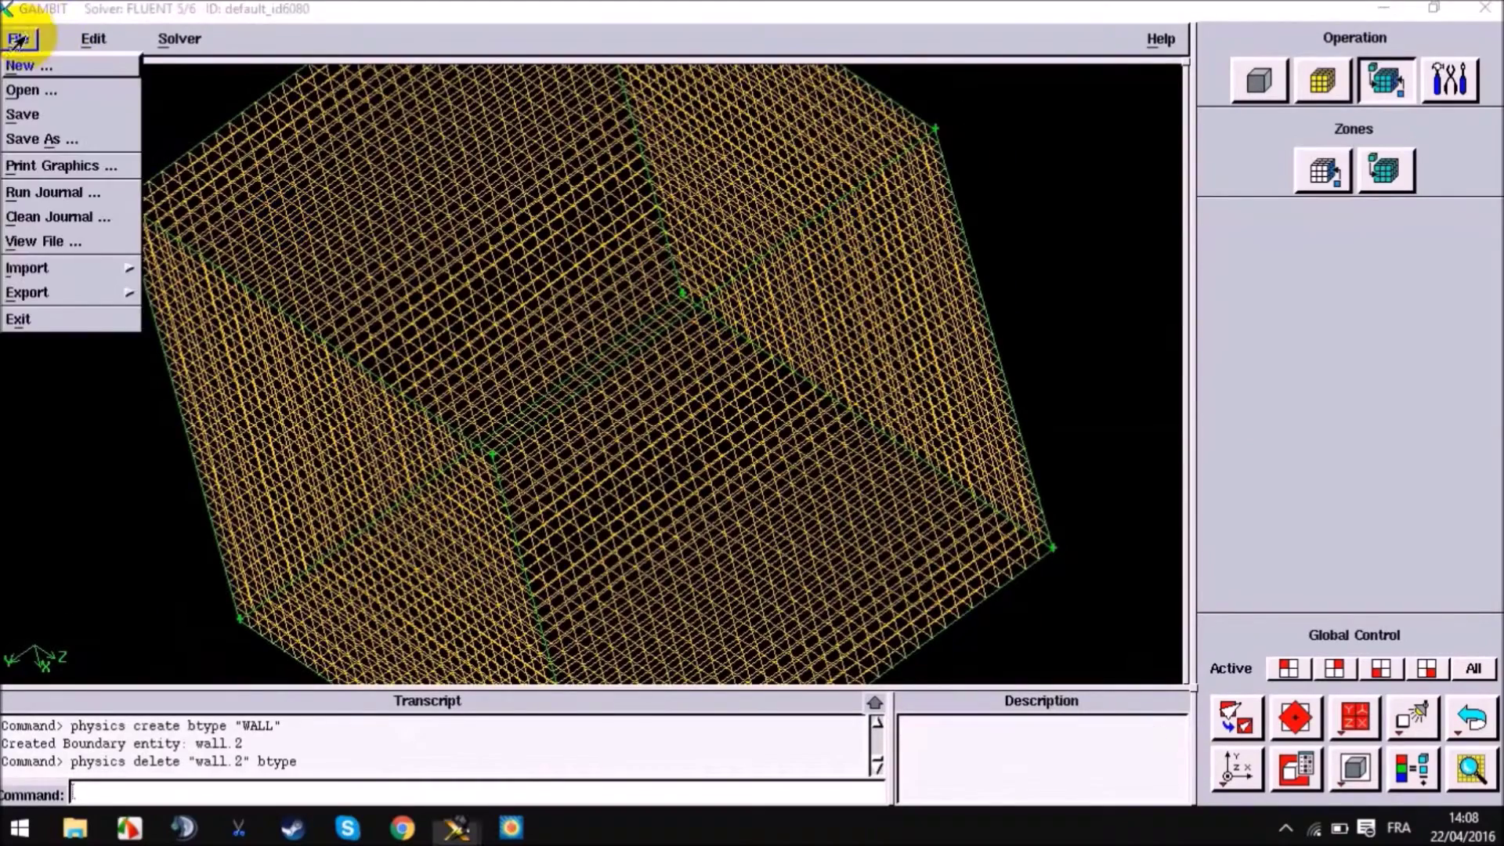
left_click(21, 118)
left_click(18, 38)
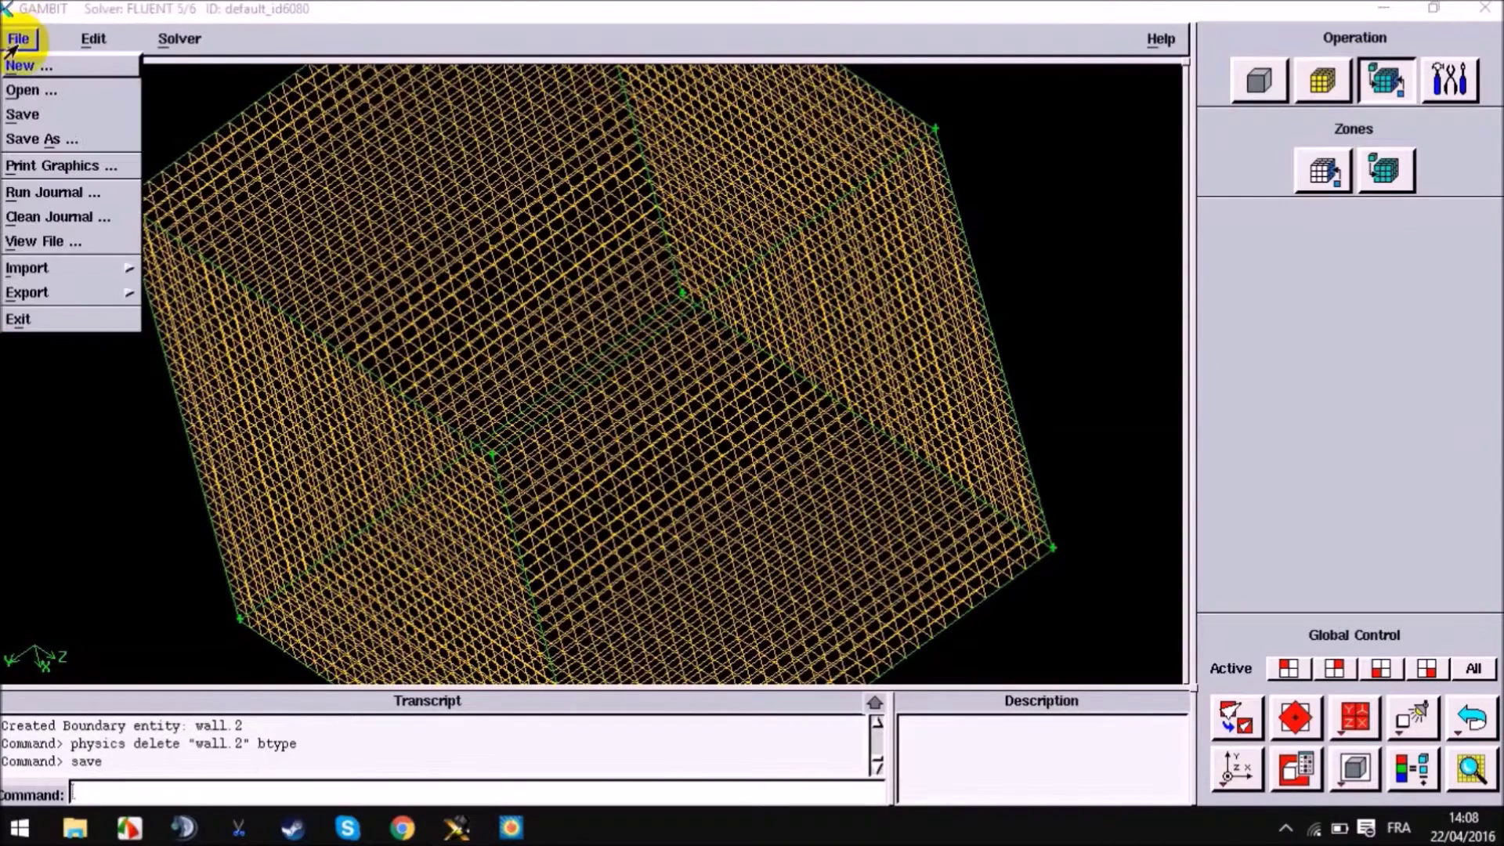
mouse_move(32, 293)
left_click(160, 423)
Export the mesh as default_id6080.msh and launch FLUENT in 2ddp.
left_click(504, 316)
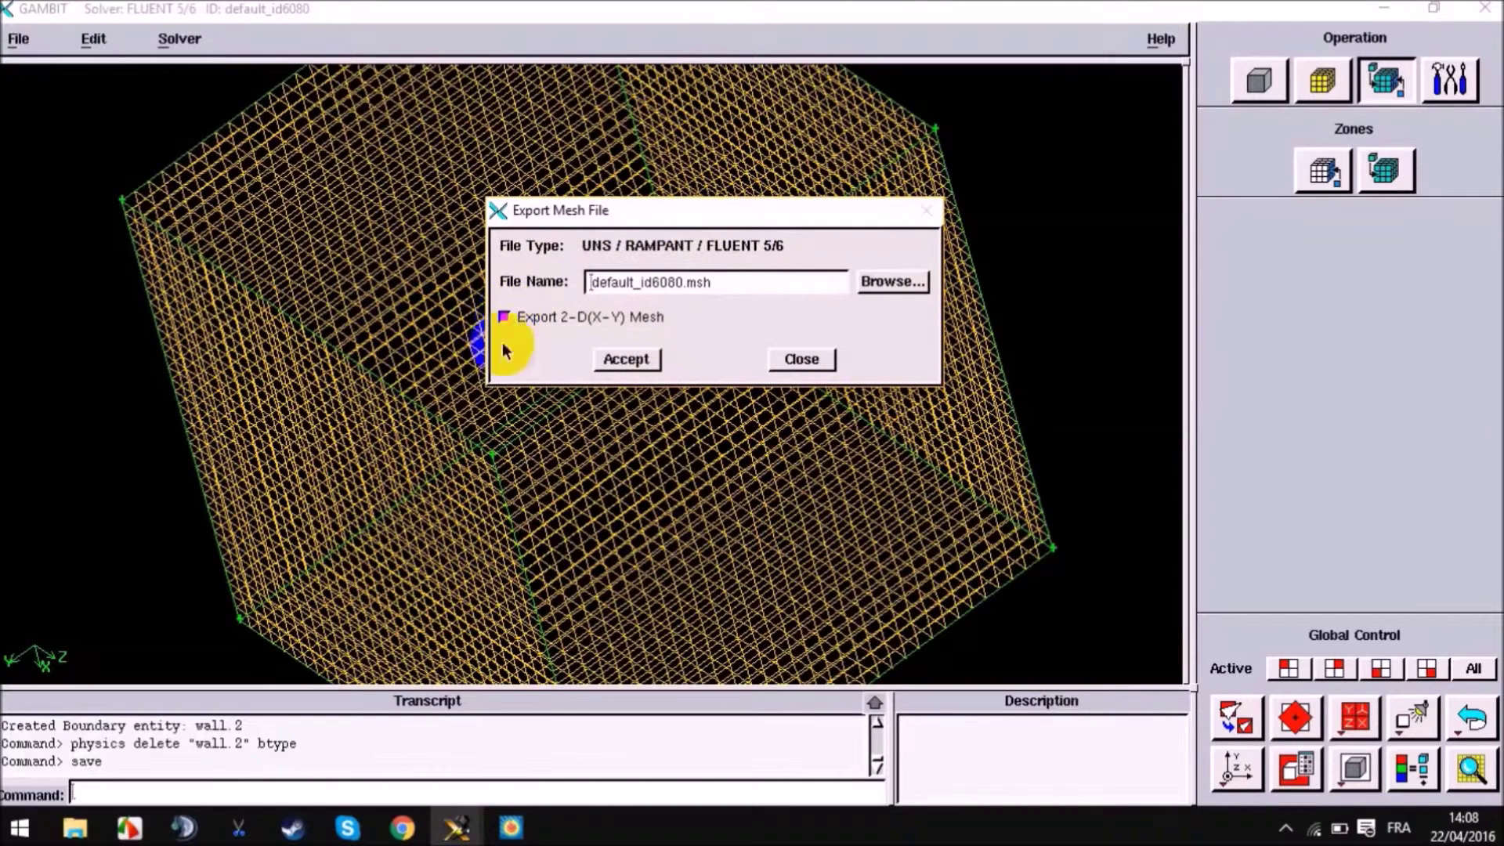
left_click(629, 362)
double_click(679, 284)
left_click(631, 359)
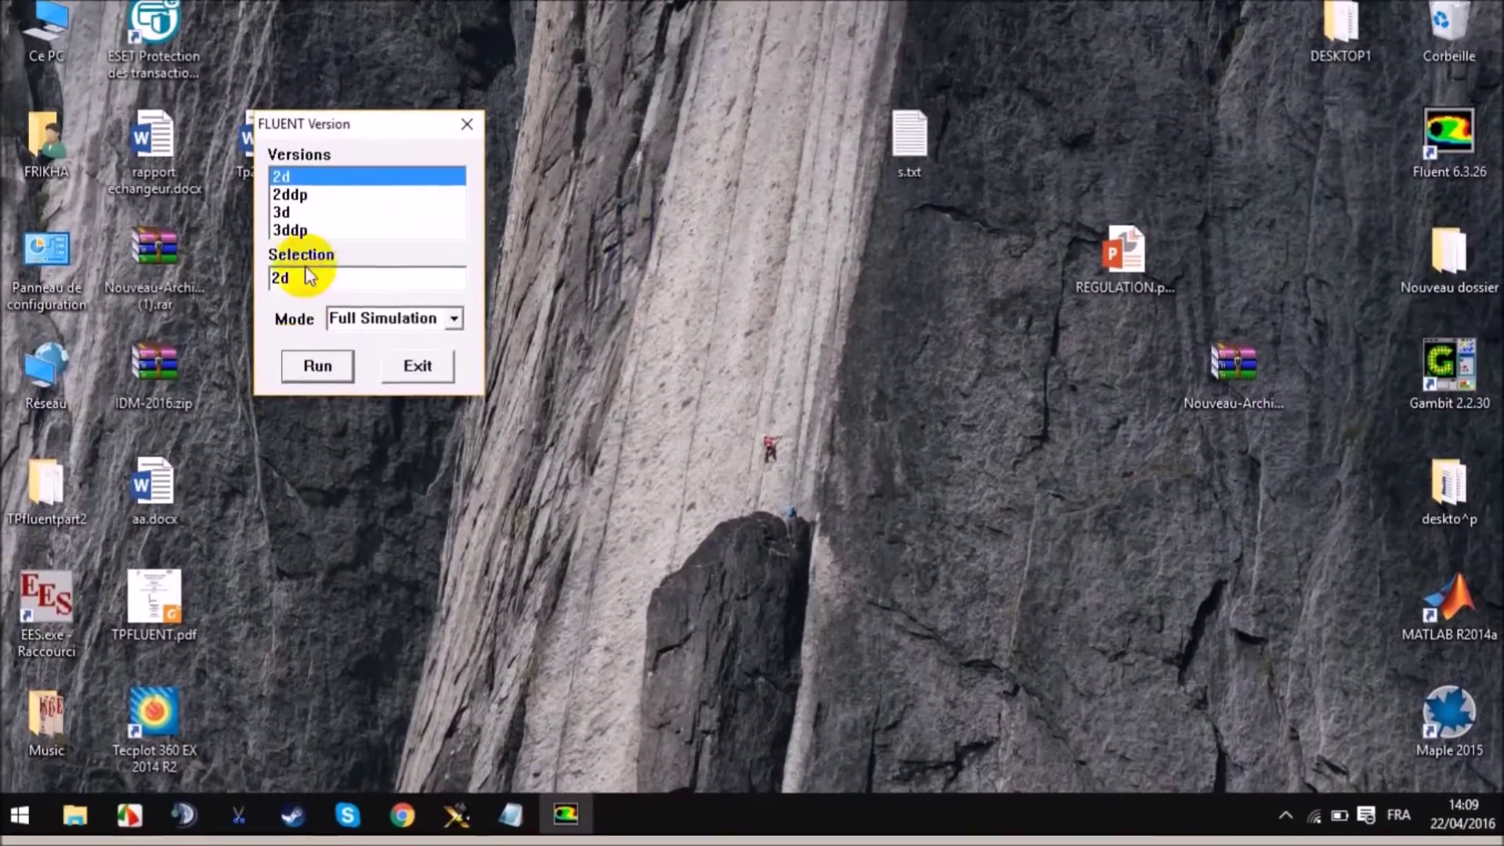
left_click(319, 203)
left_click(318, 376)
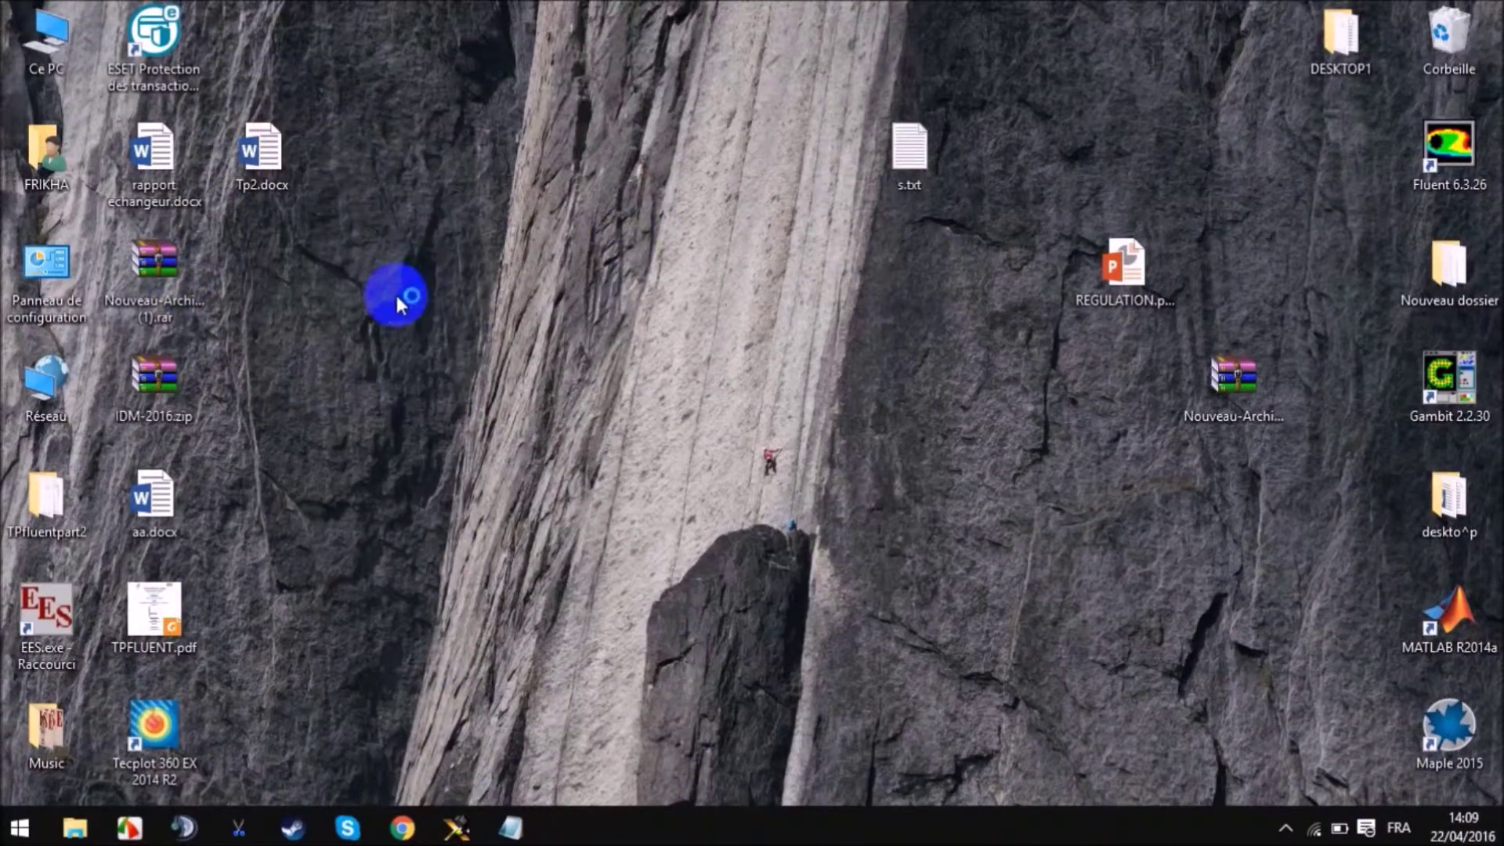
Bring the FLUENT 2ddp window to the front over the GAMBIT view.
right_click(151, 750)
left_click(533, 367)
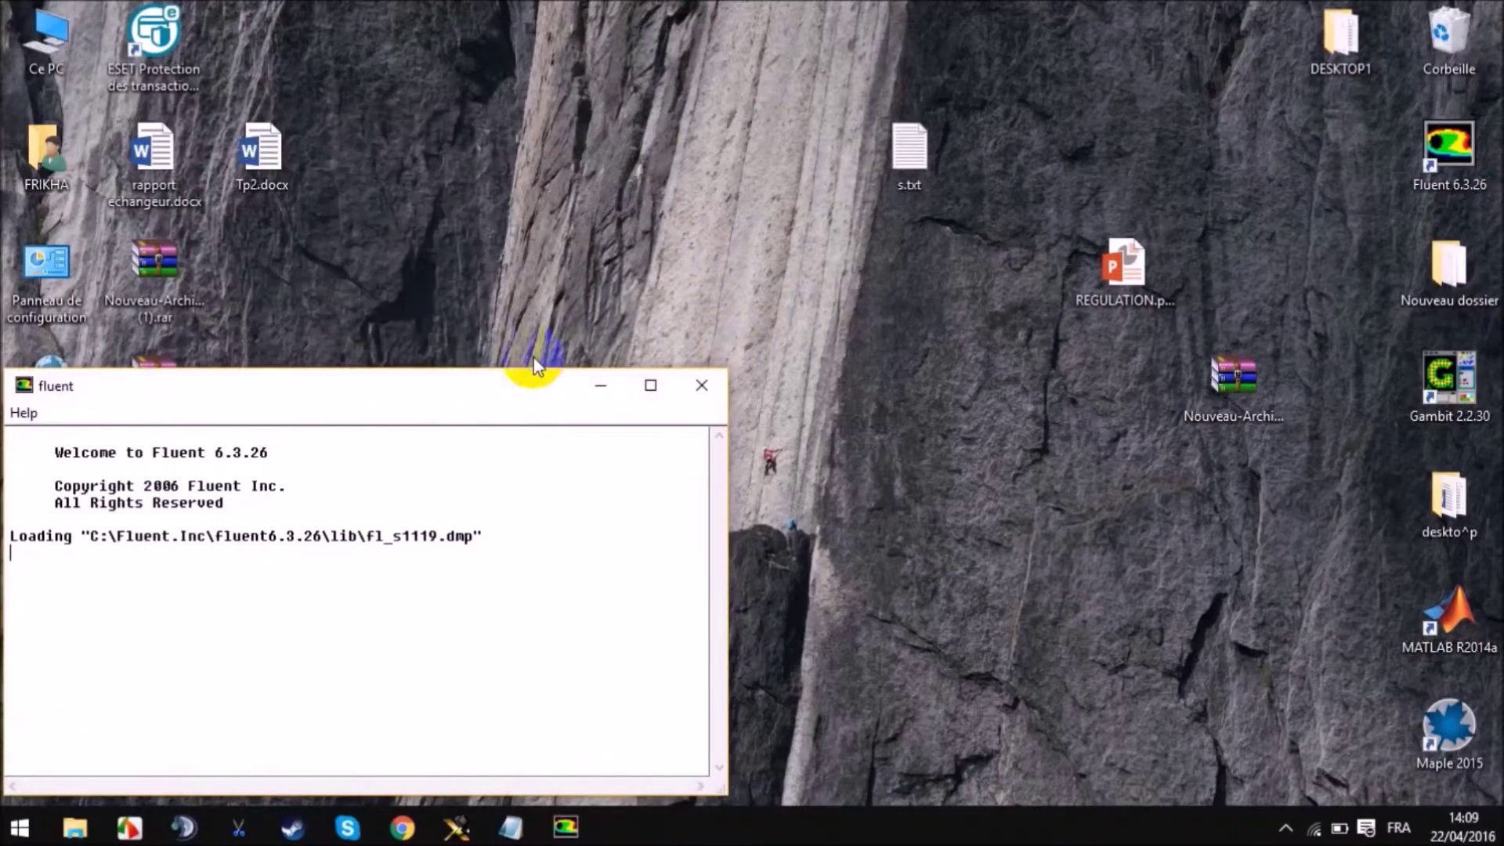
left_click_drag(430, 379, 963, 188)
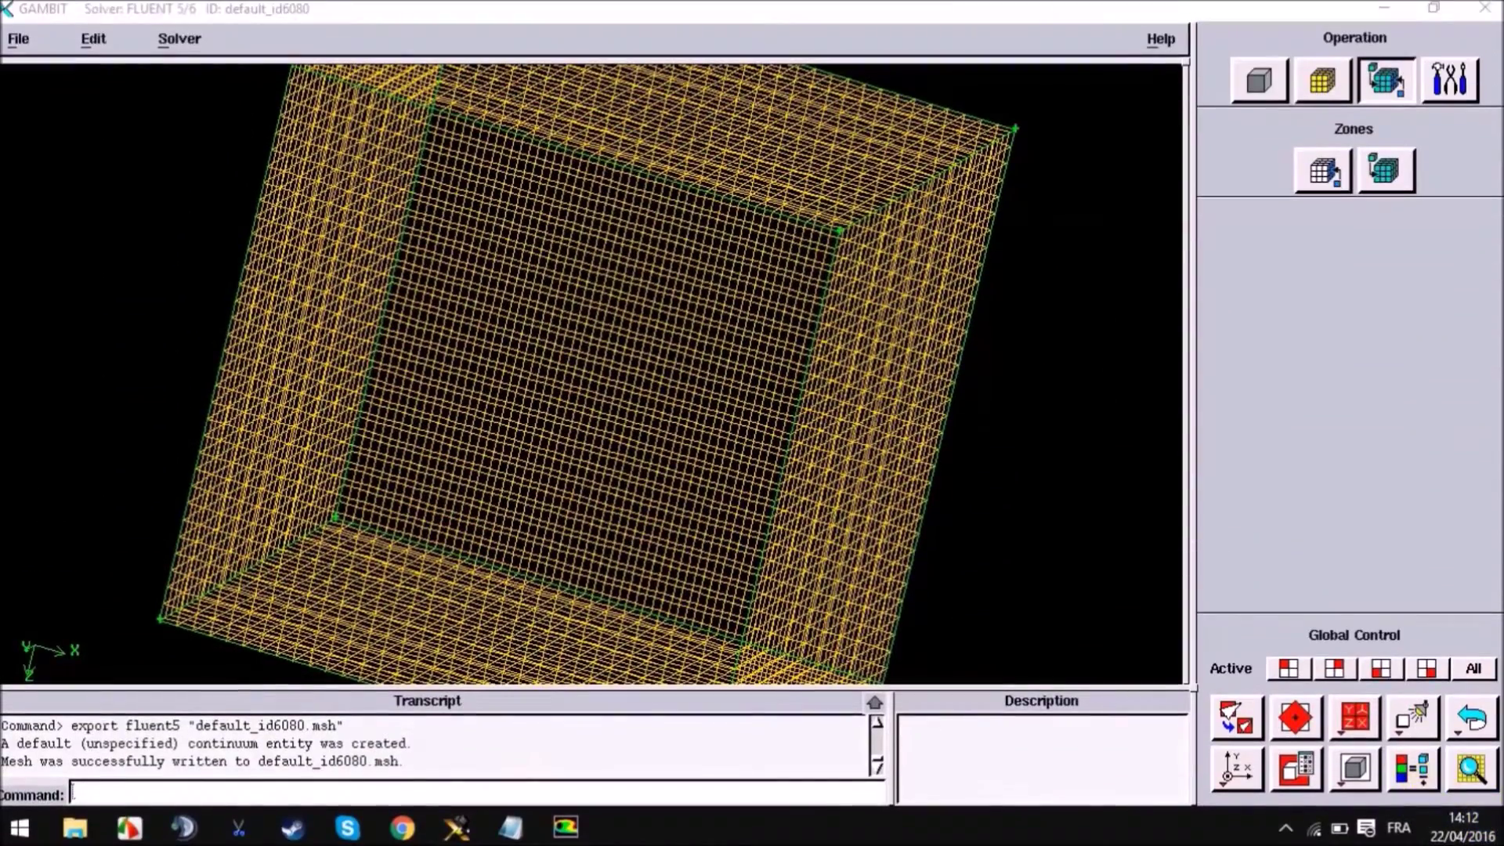
left_click(566, 828)
Try reading default_id6080.msh as a case, dismiss the wrong-dimensions error, and quit FLUENT.
left_click(583, 205)
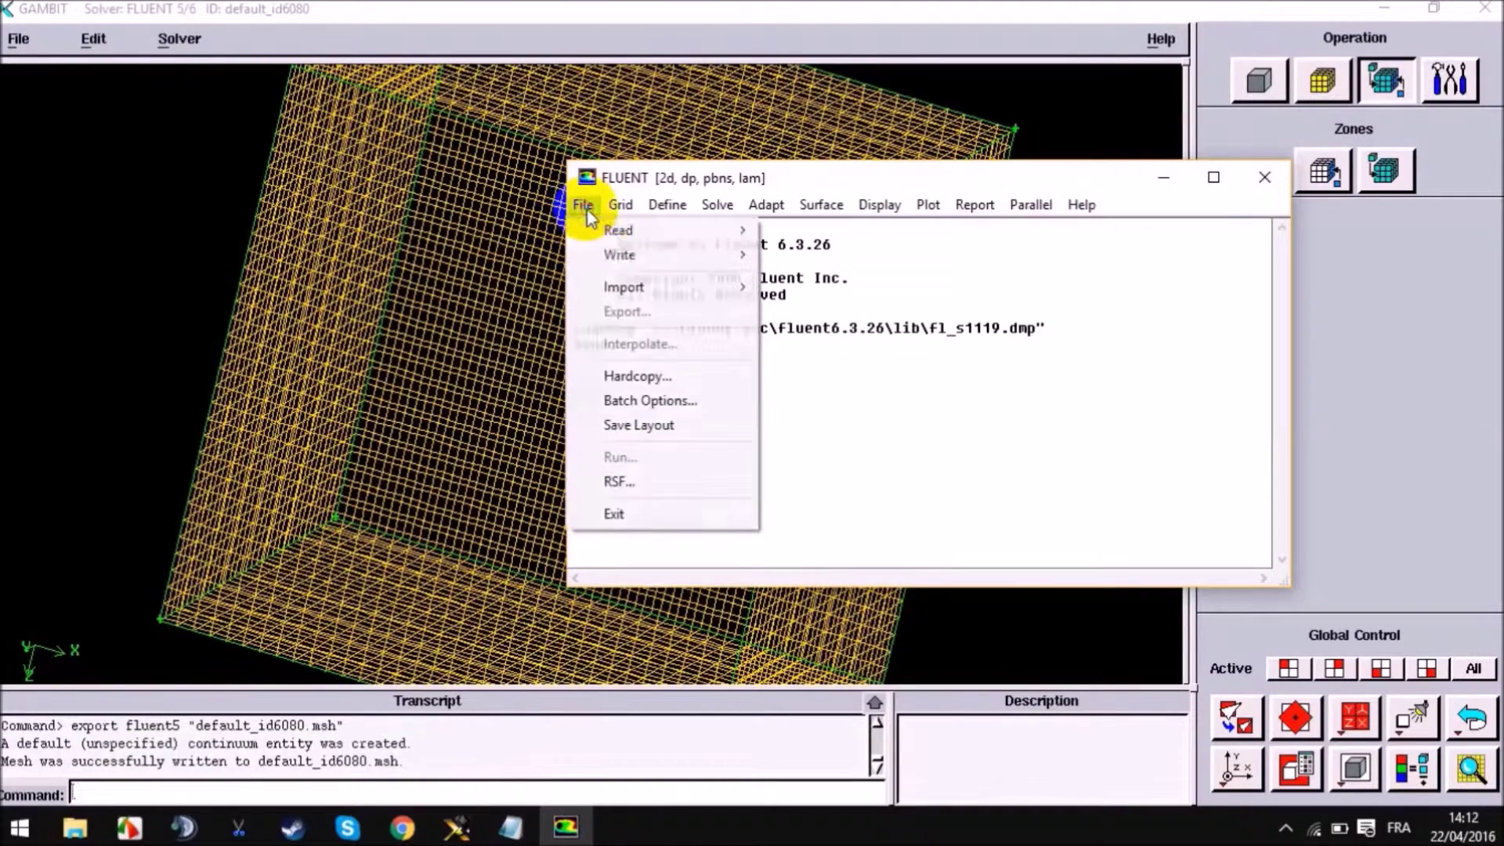
mouse_move(624, 229)
left_click(808, 229)
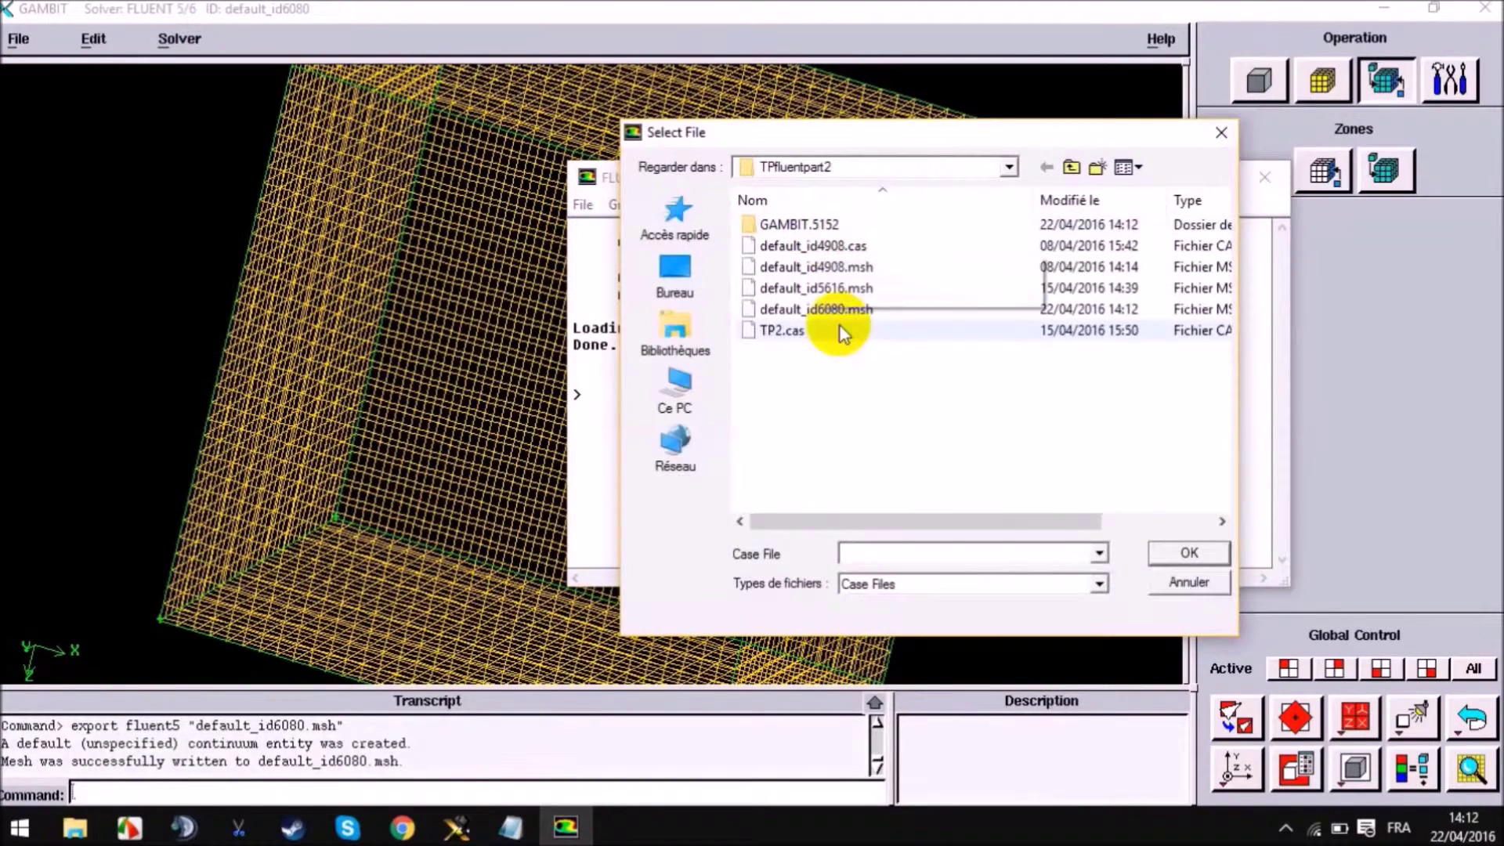
double_click(907, 311)
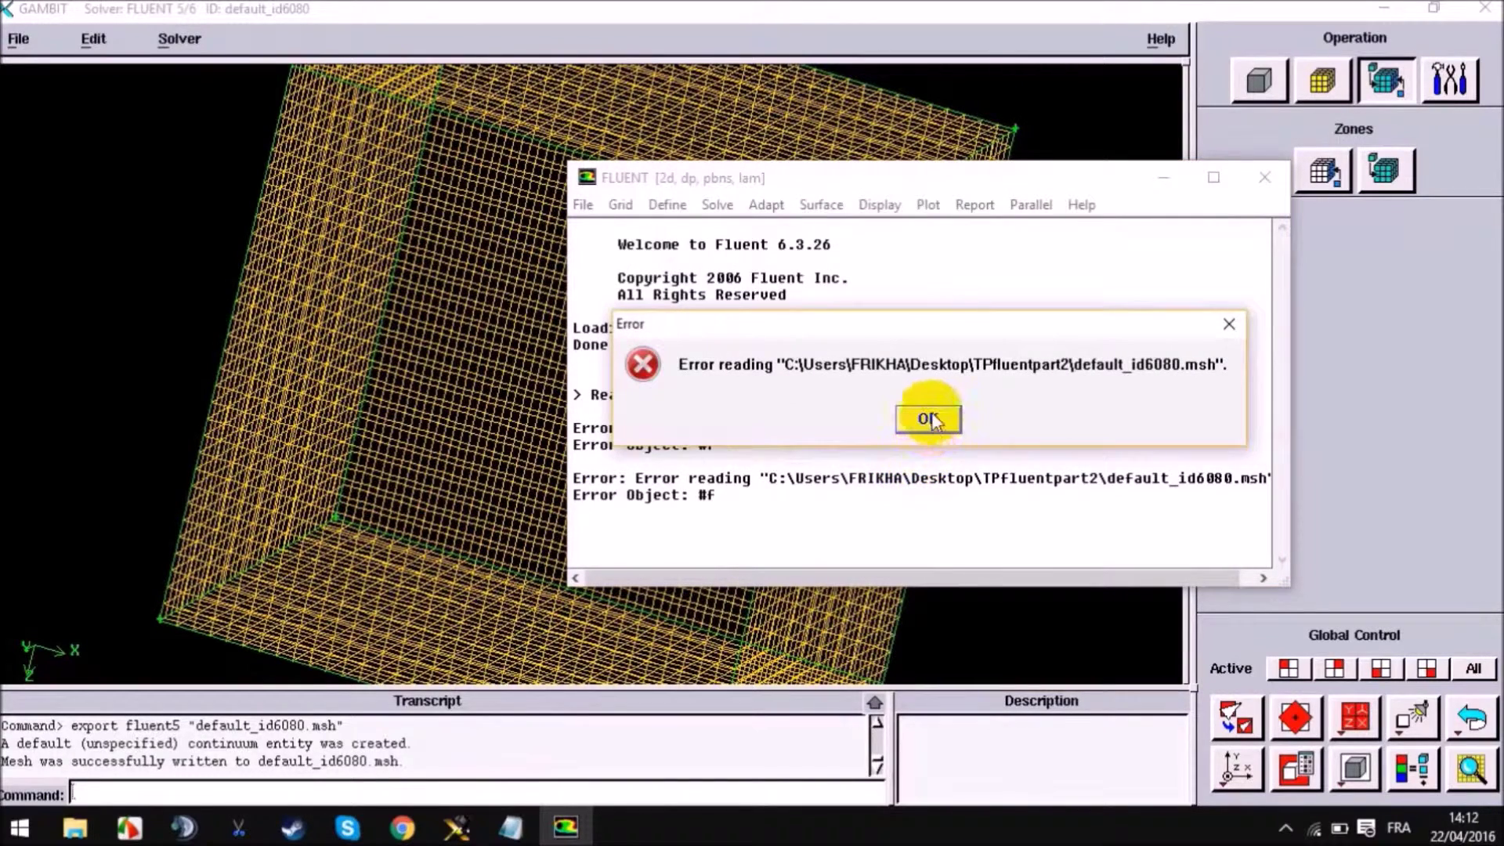
left_click(929, 419)
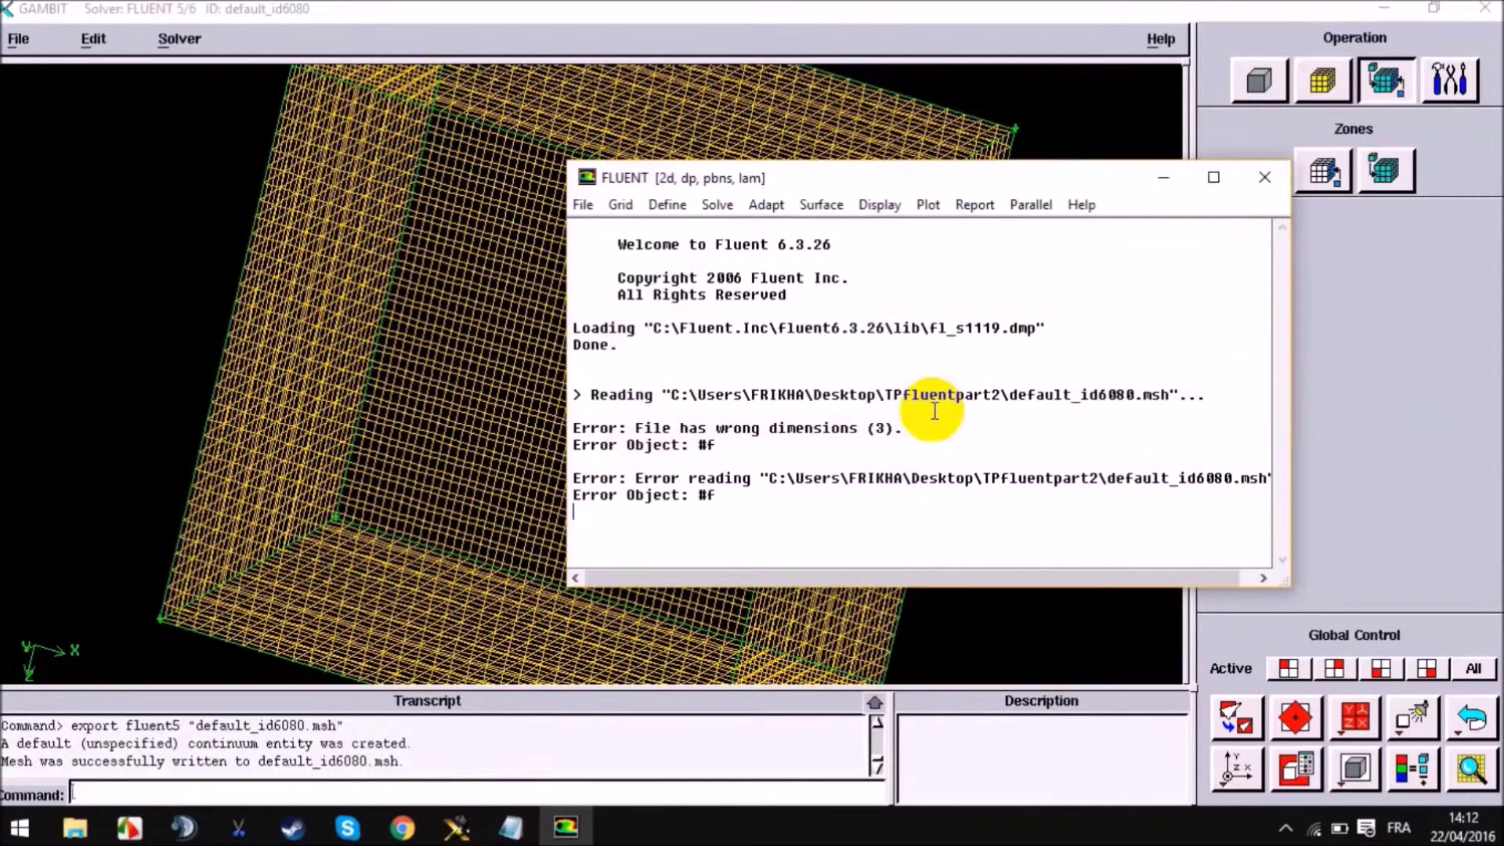
left_click(1264, 177)
left_click(884, 418)
End the hung fl6326s.exe process in Task Manager and return to the desktop.
right_click(1011, 829)
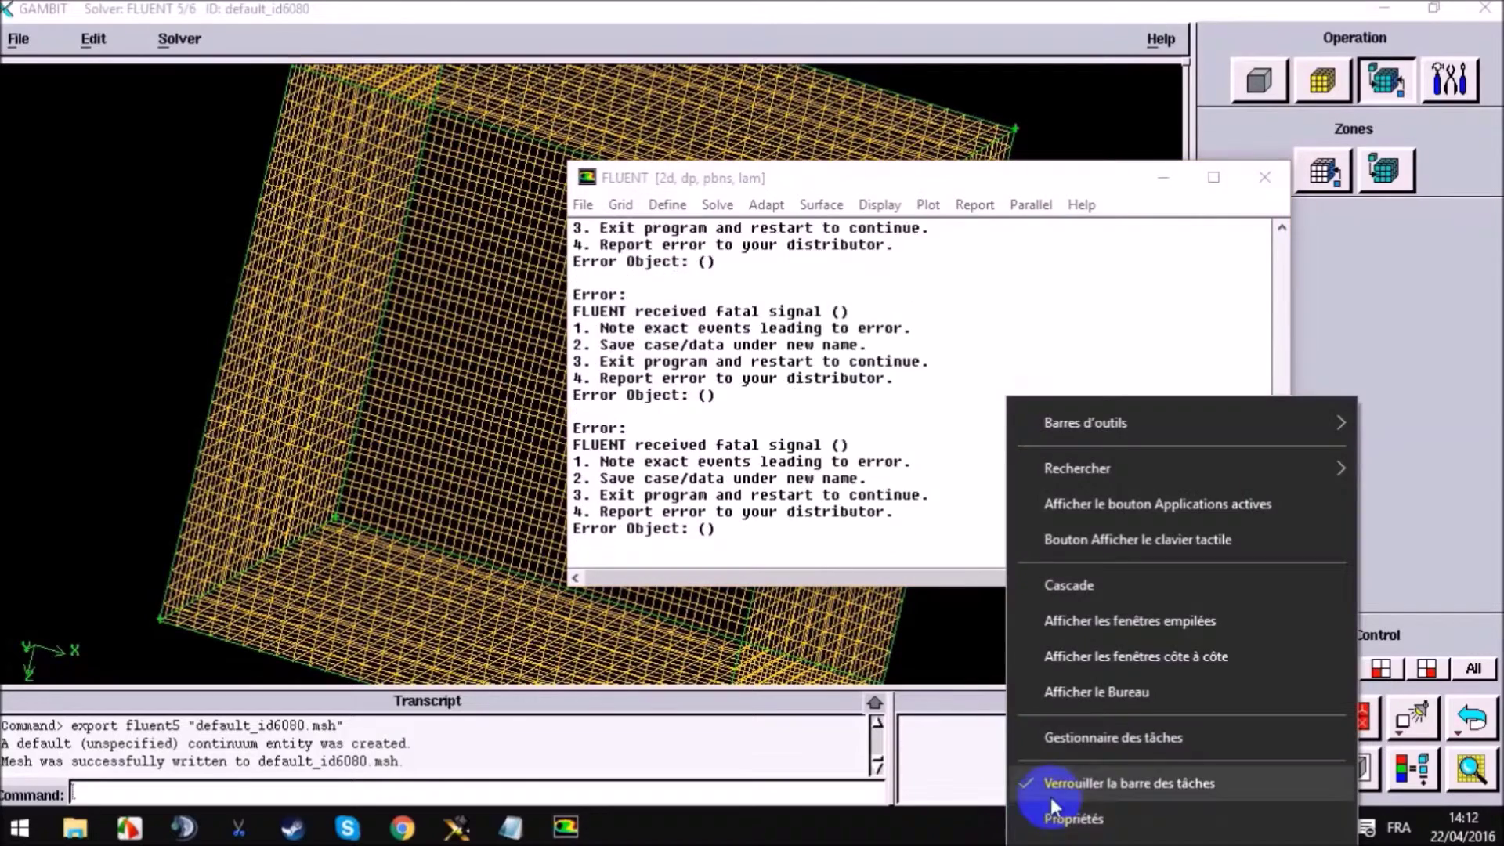
left_click(1089, 741)
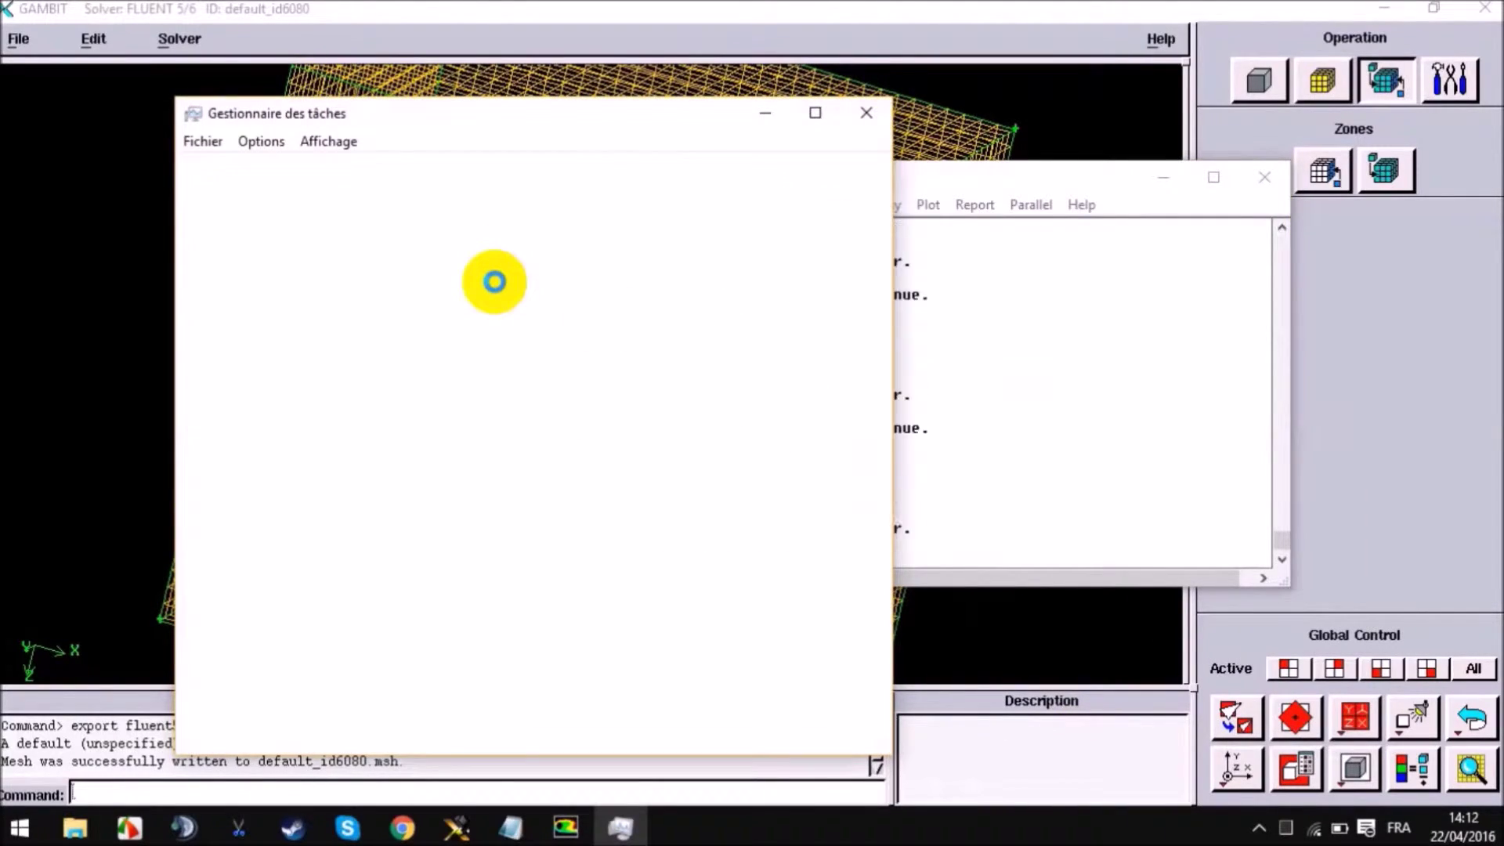
left_click(336, 294)
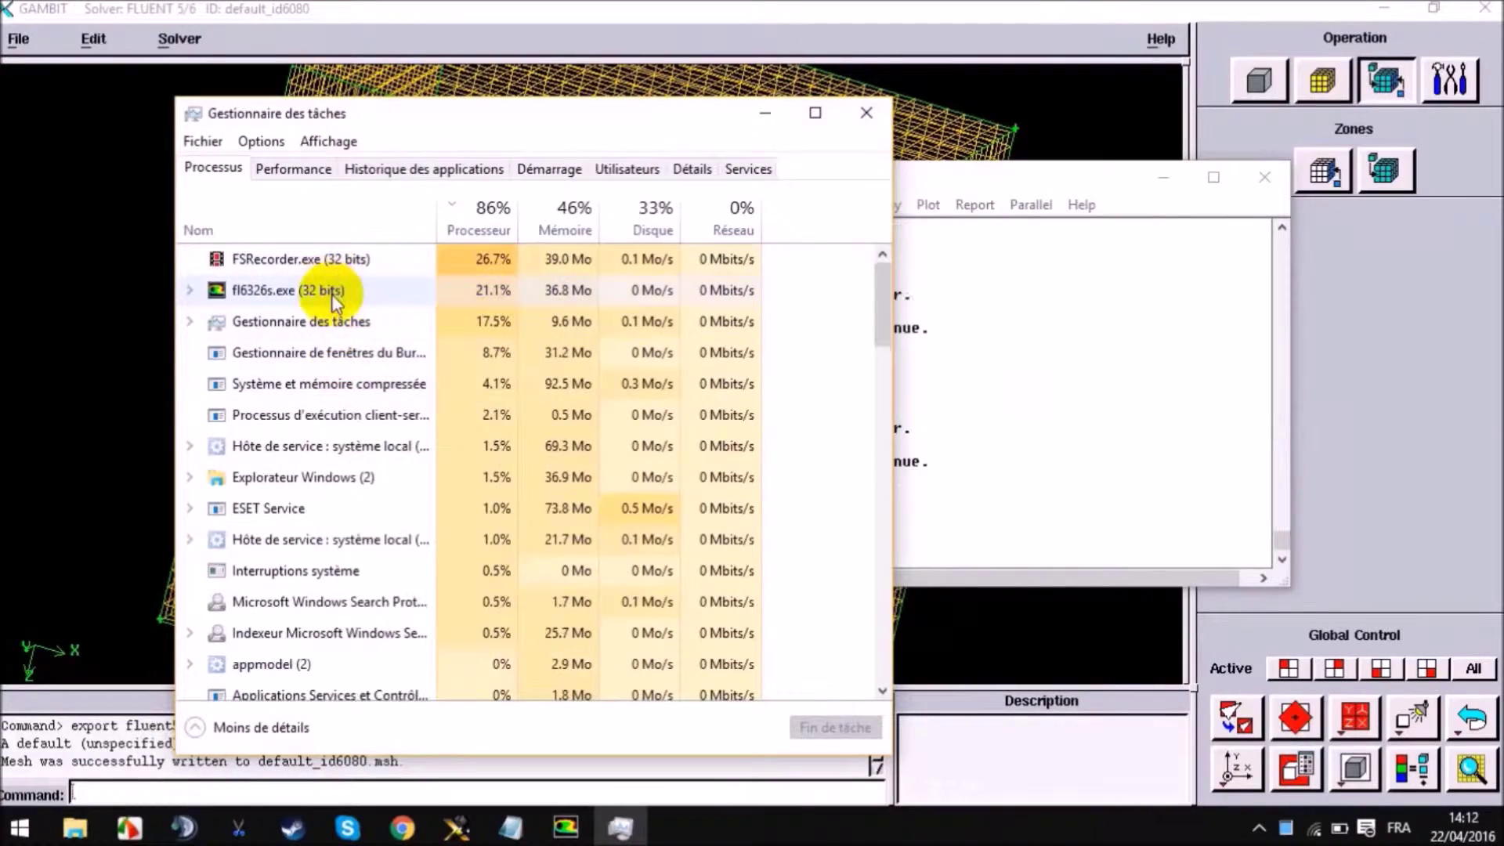
left_click(835, 728)
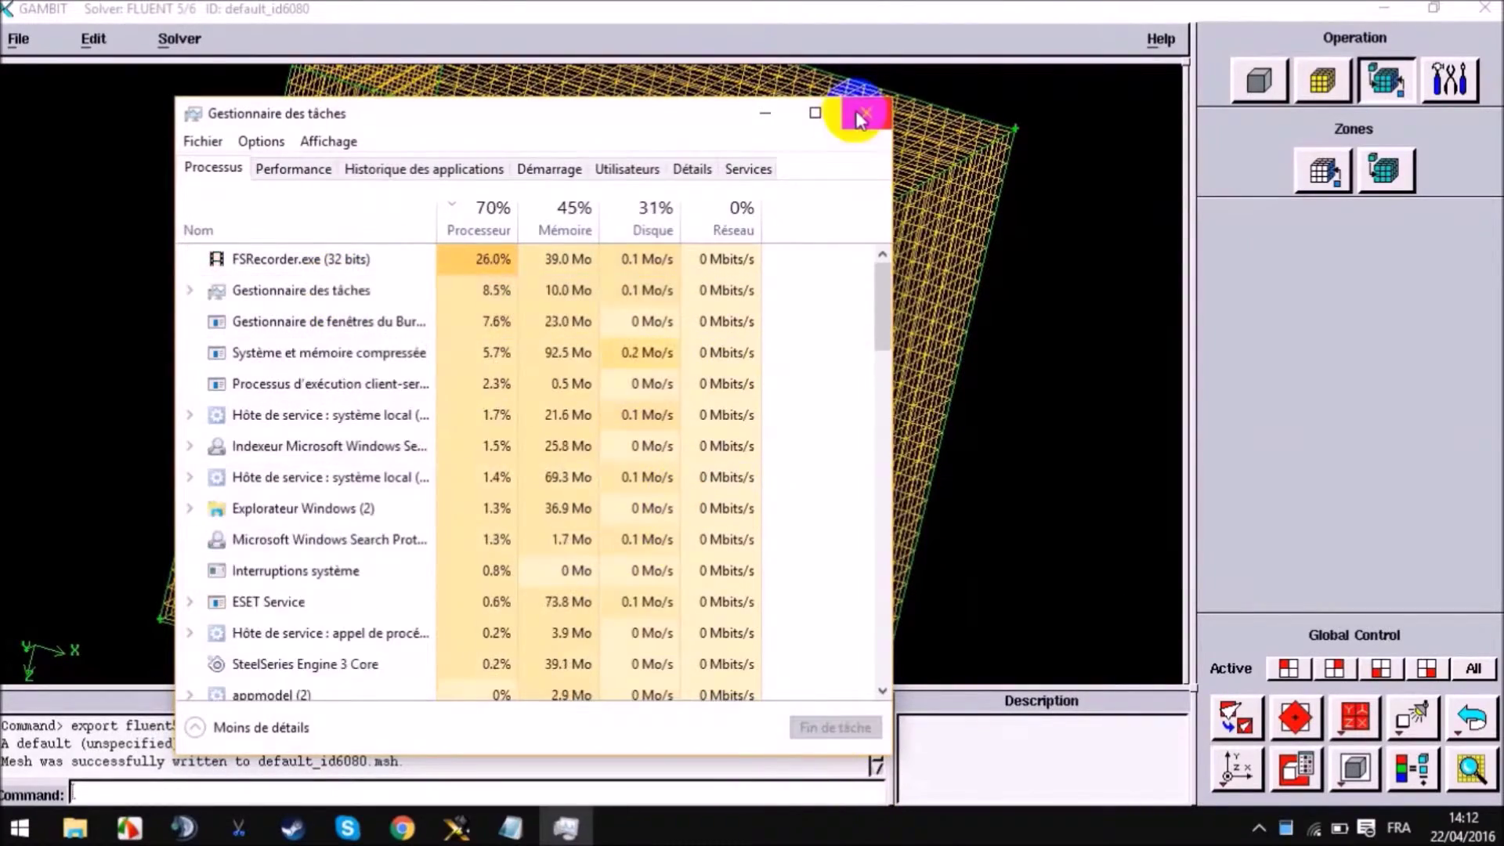
left_click(867, 112)
left_click(1498, 837)
Launch FLUENT 3ddp and read TPfluentpart2/default_id6080.msh as the case.
double_click(1442, 163)
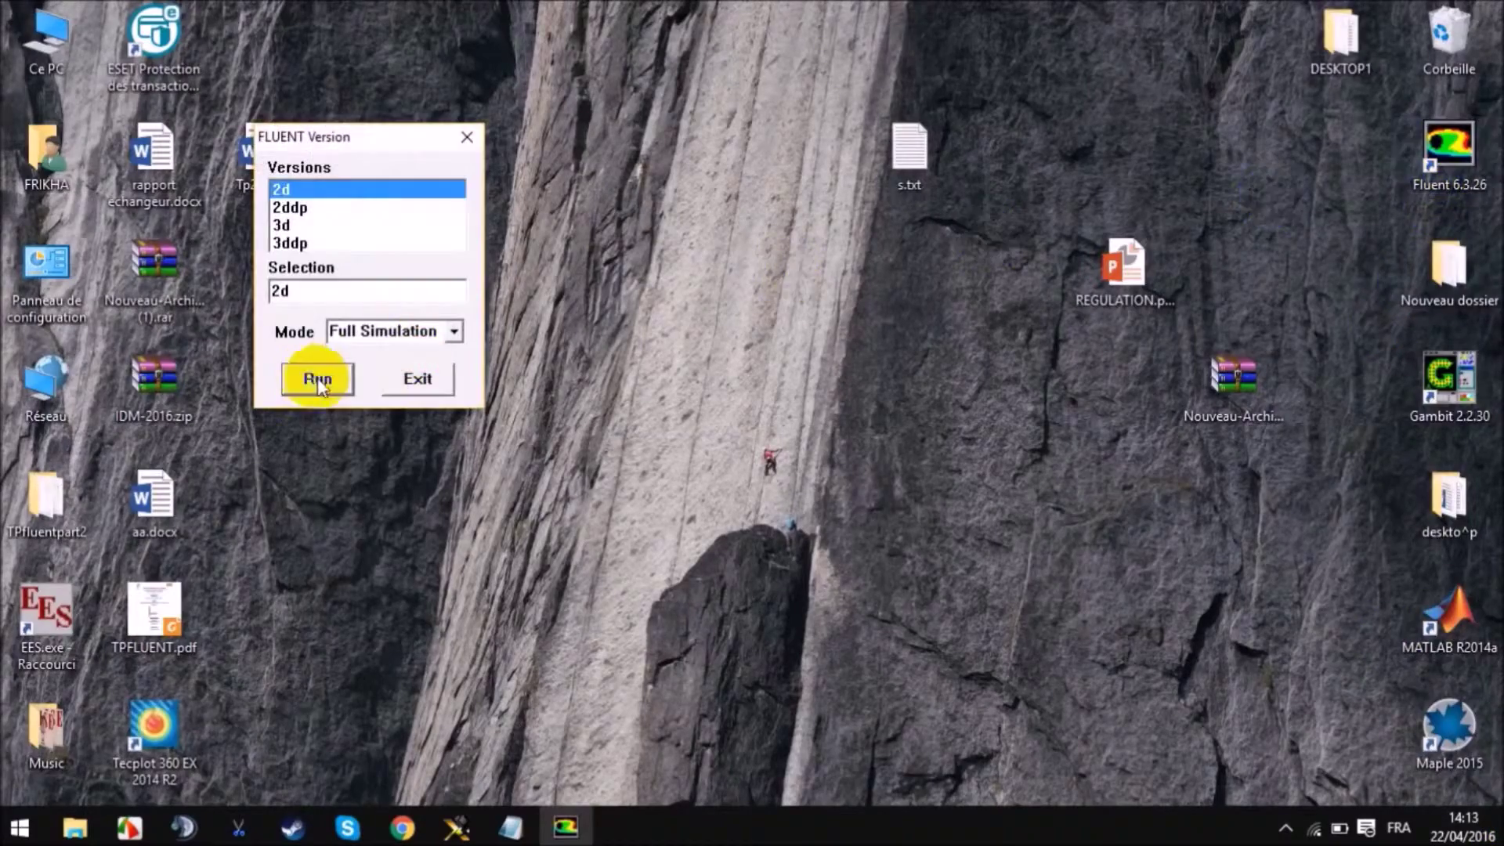
left_click(296, 246)
left_click(318, 377)
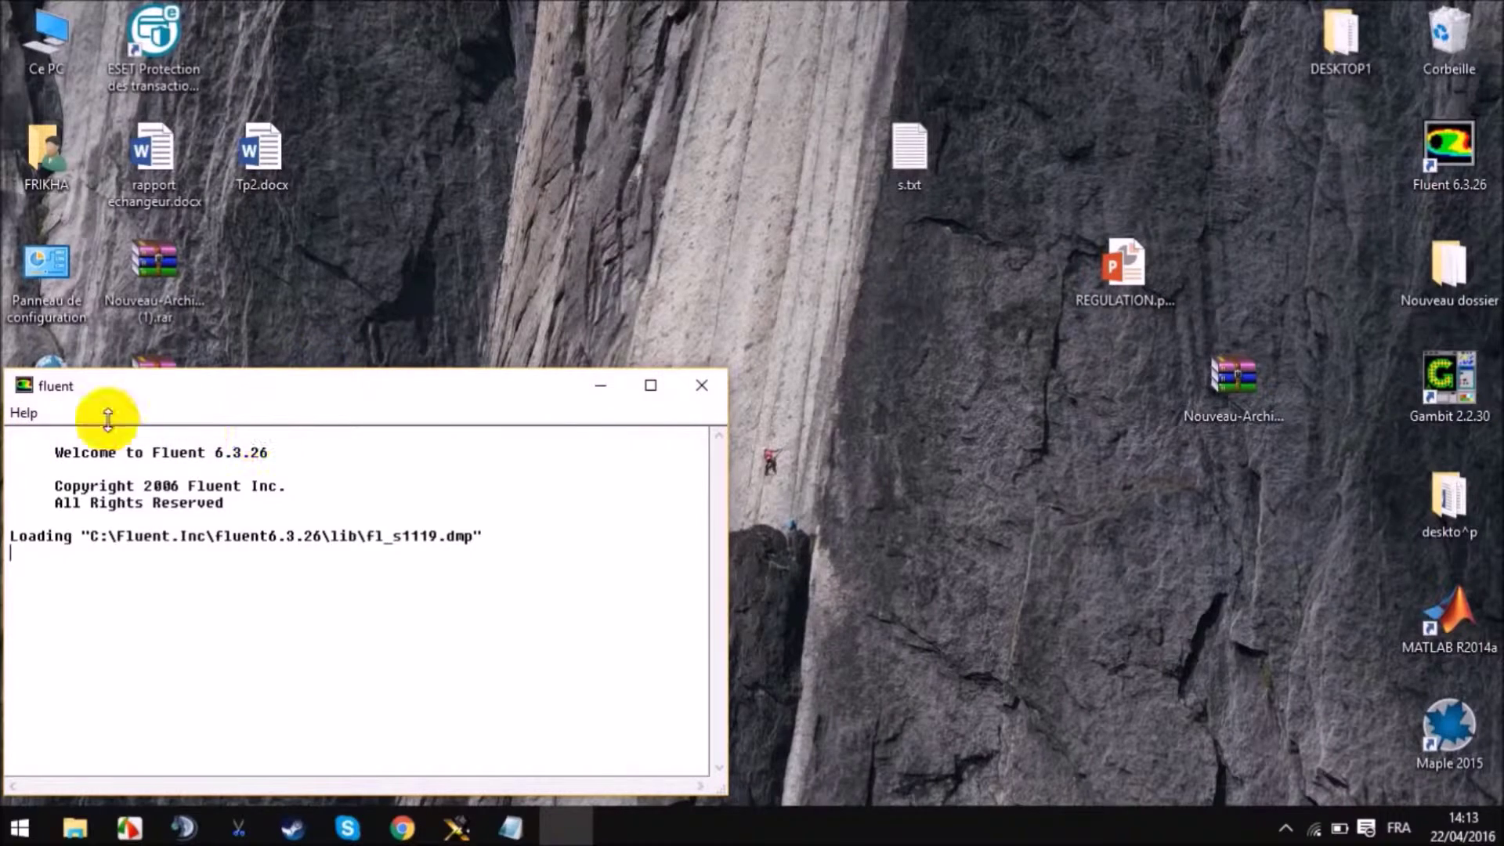
left_click(20, 413)
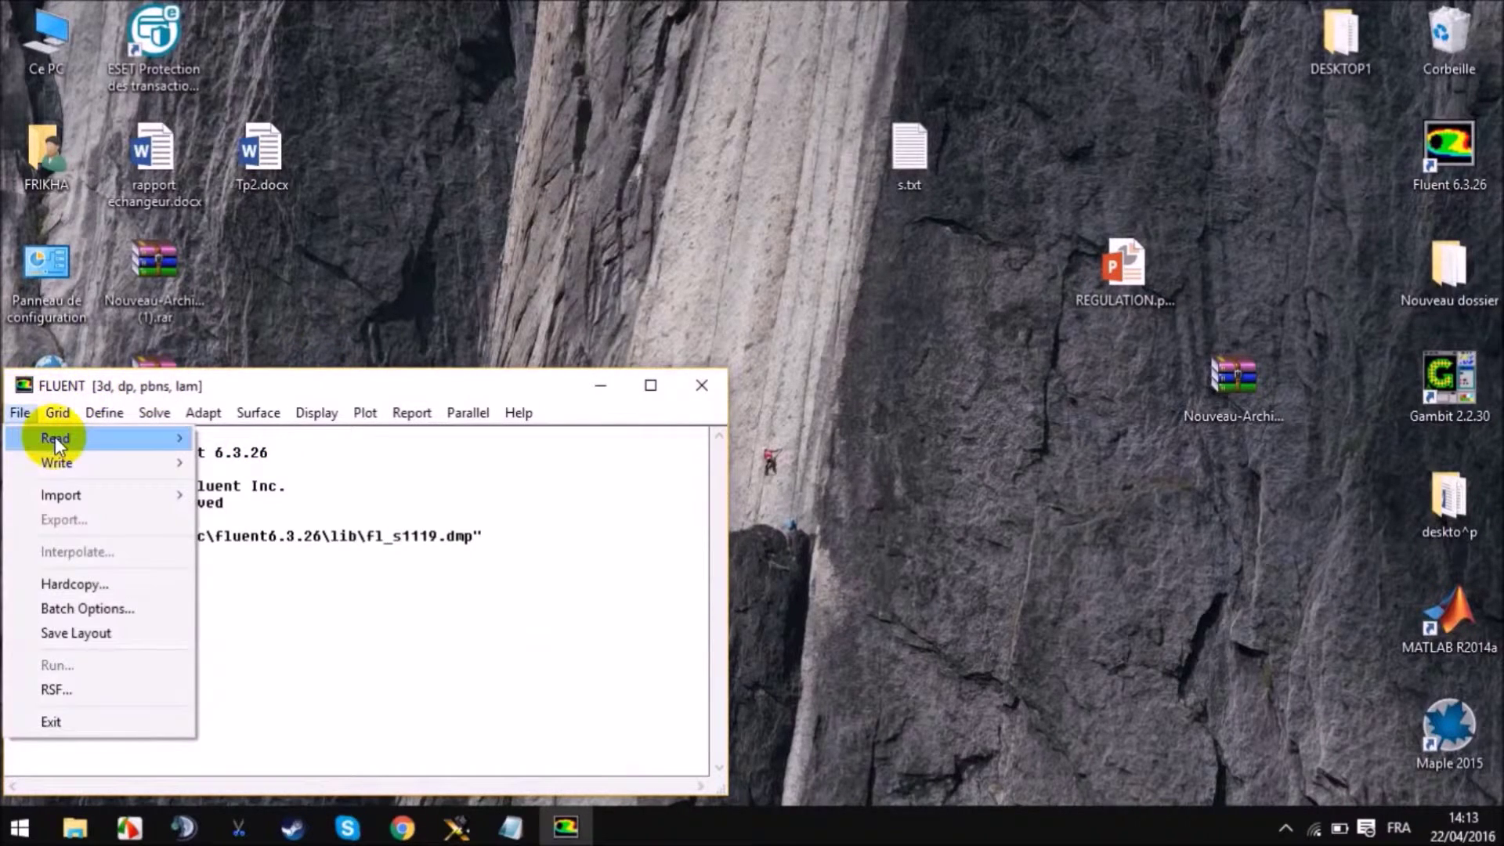
mouse_move(55, 435)
left_click(223, 442)
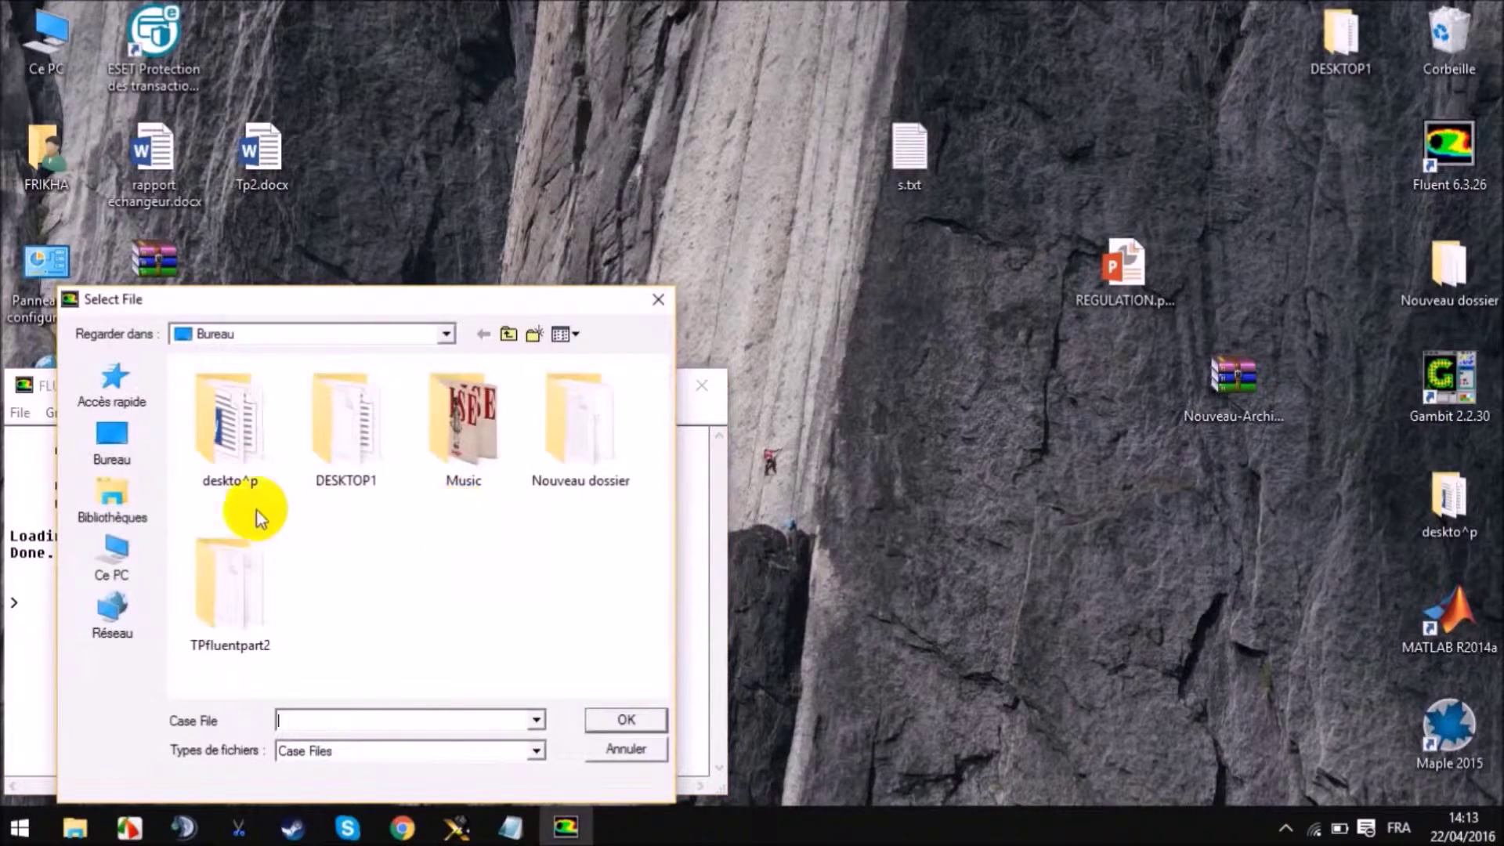
double_click(243, 595)
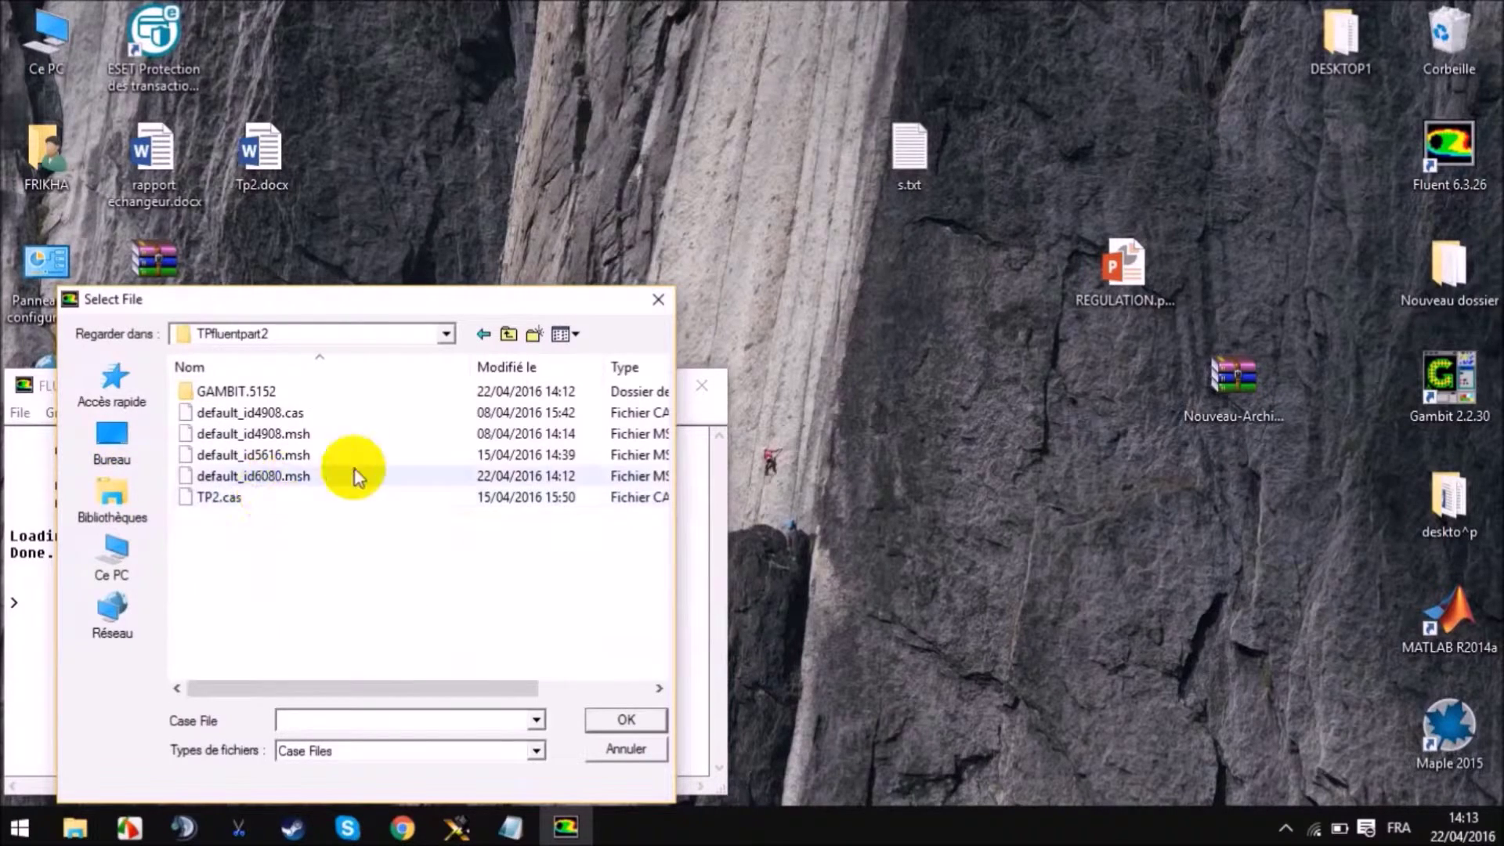
double_click(463, 477)
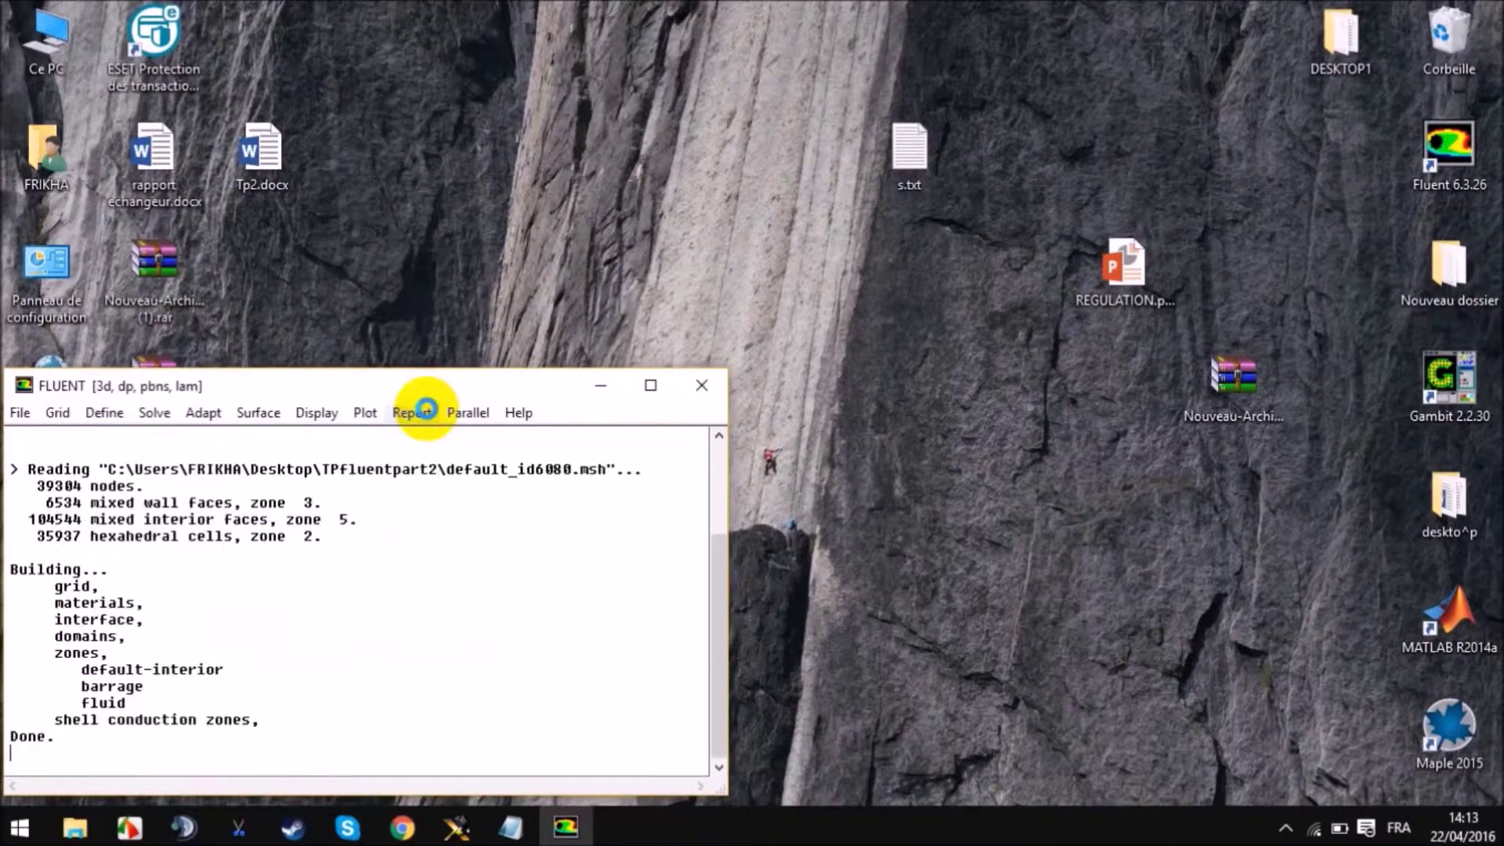
Maximize FLUENT and run a grid check, which reports 0–1 m extents.
left_click(652, 386)
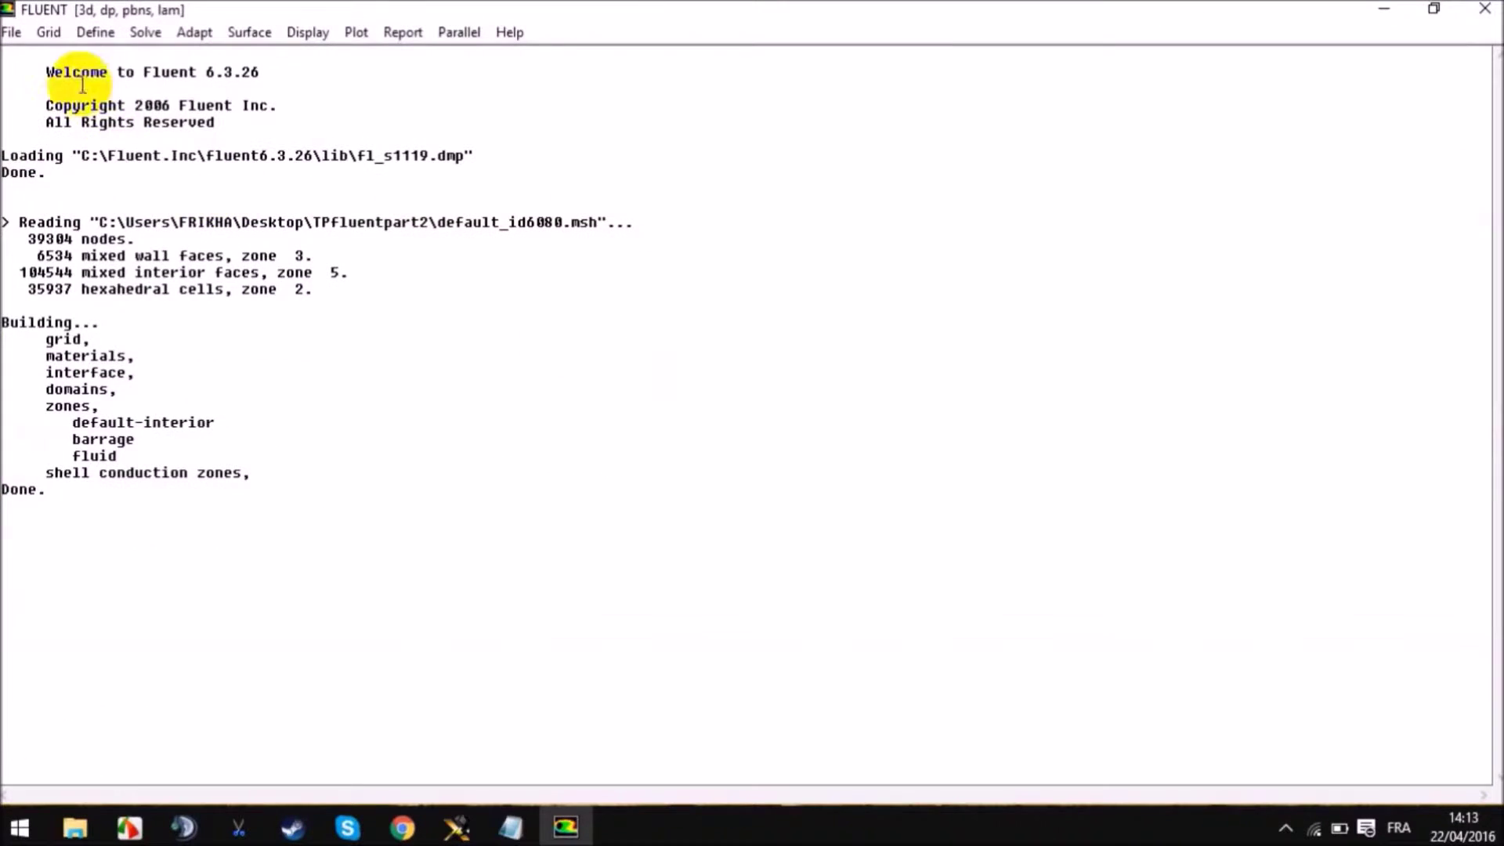
left_click(43, 37)
left_click(72, 56)
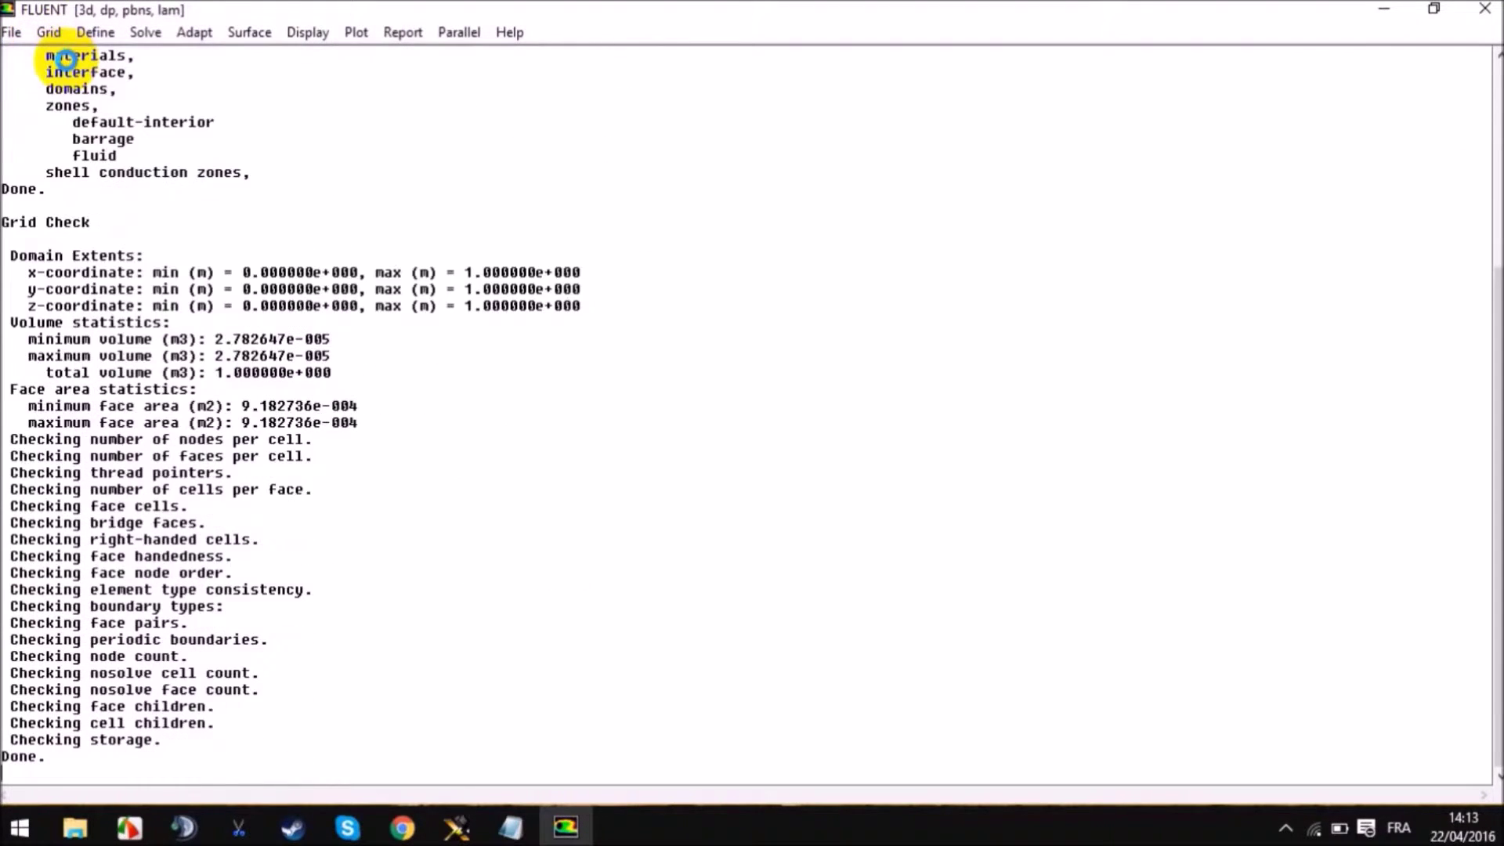